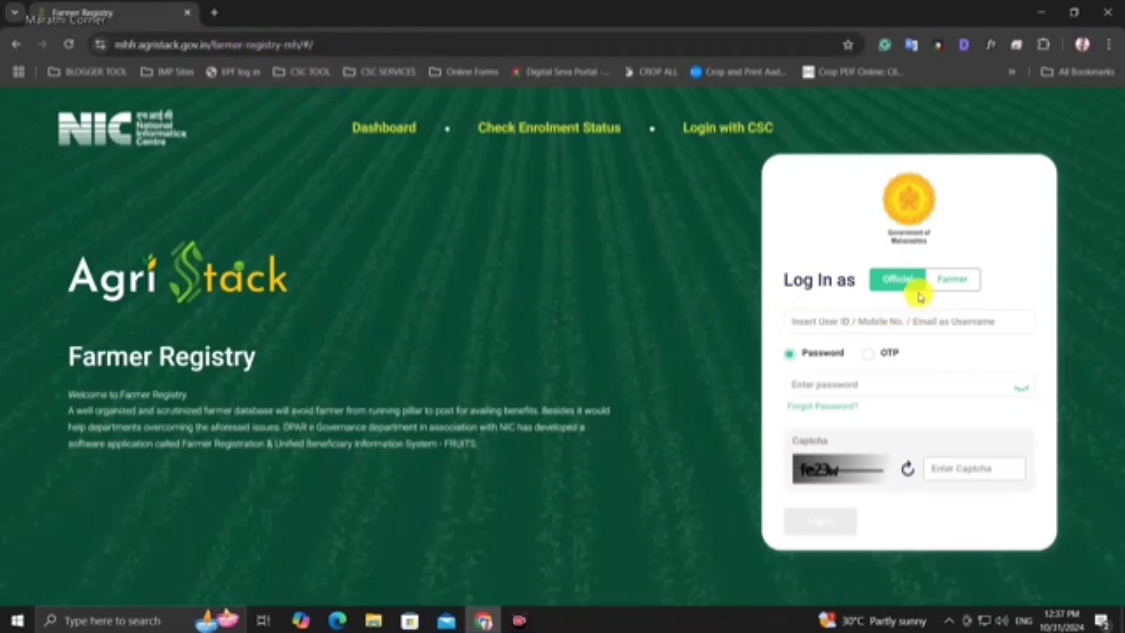
- Switch the login type to Farmer and start creating a new user account
left_click_drag(783, 279, 850, 278)
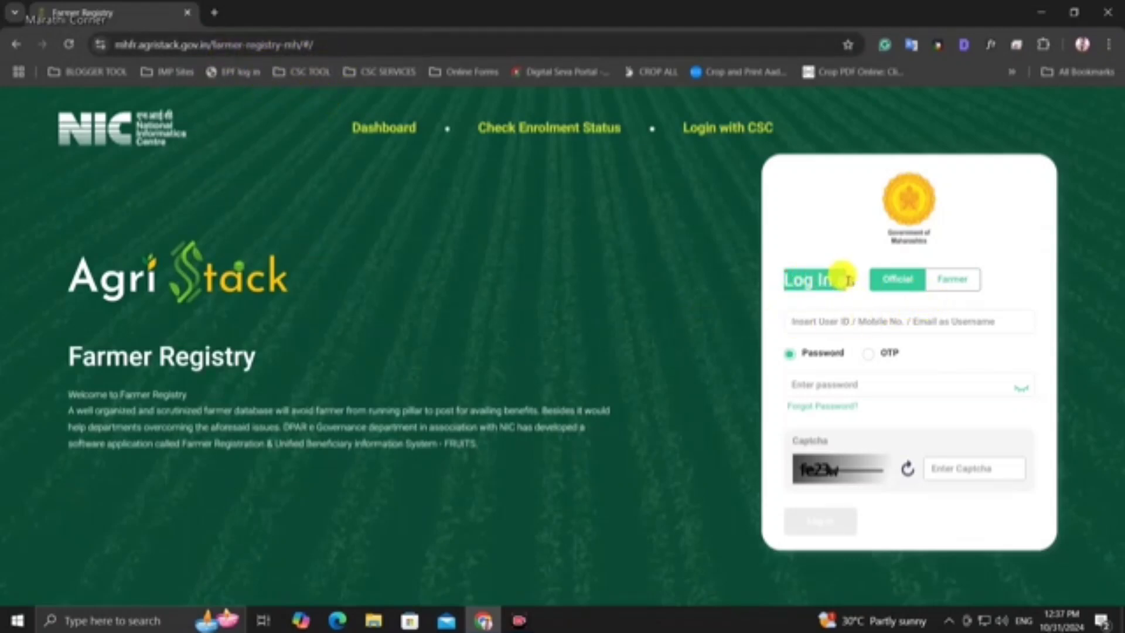
left_click(972, 282)
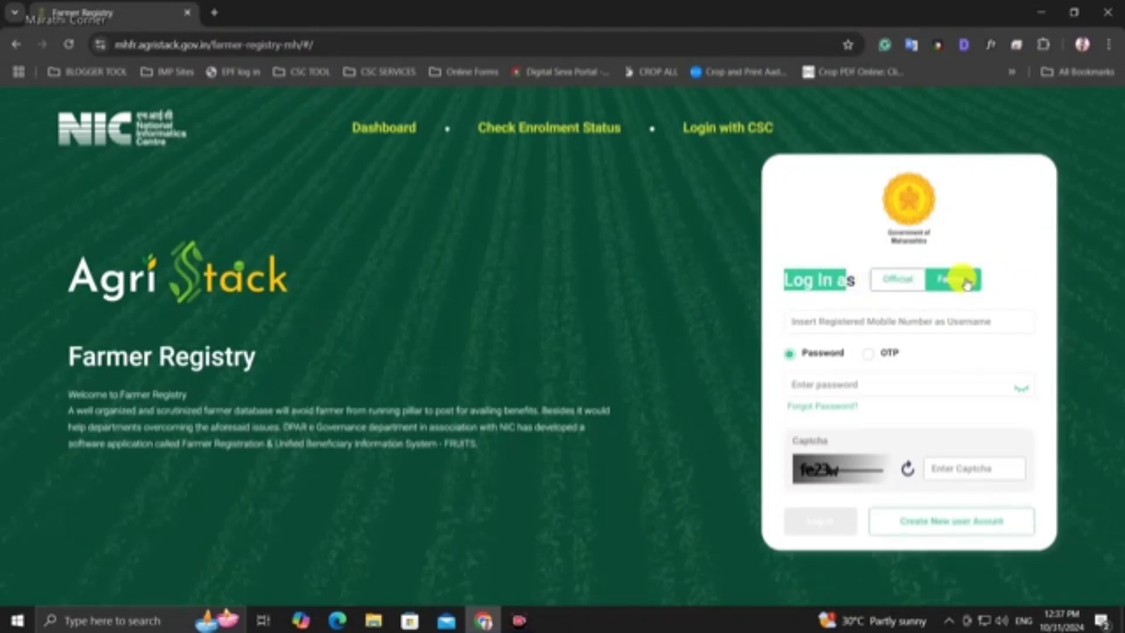
left_click(966, 283)
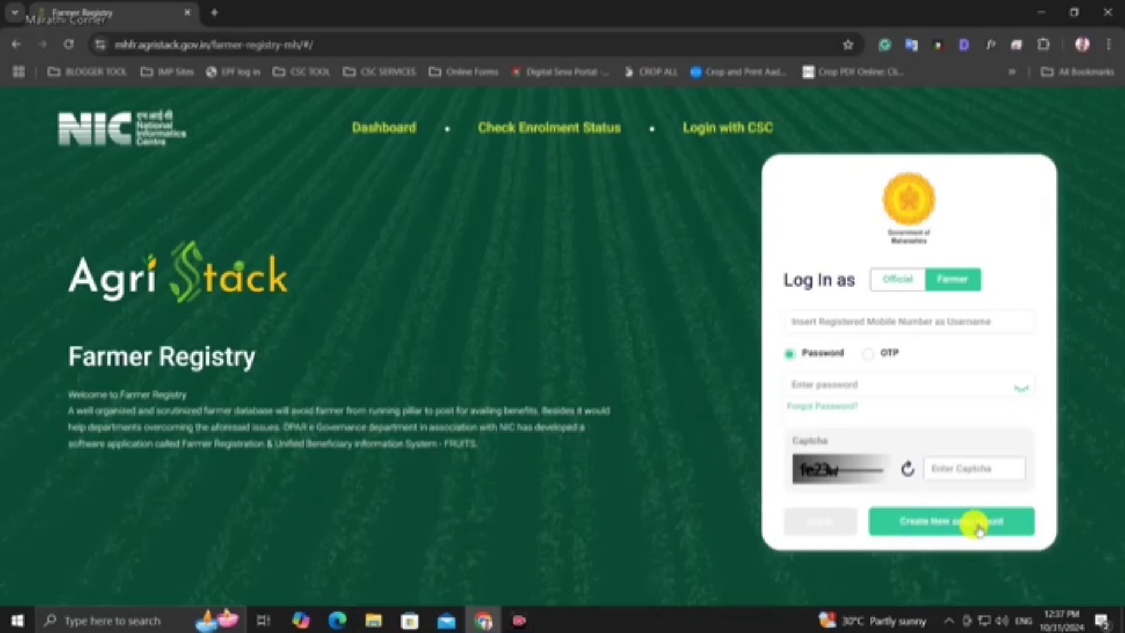
left_click(942, 528)
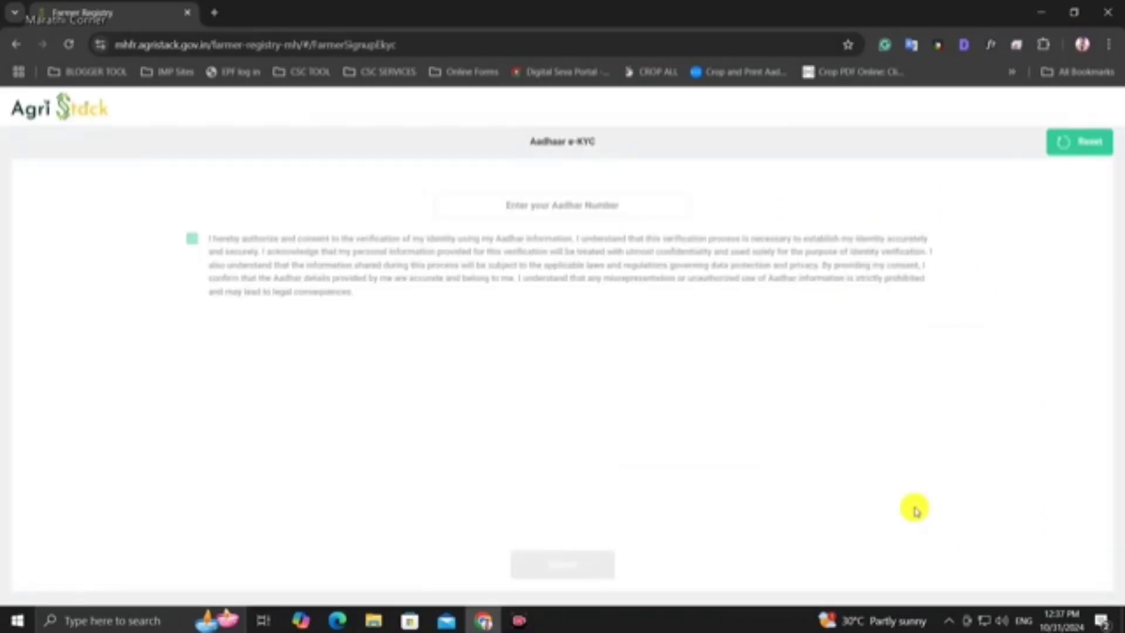
- Enter the farmer's Aadhaar number for e-KYC and submit it with the consent declaration accepted
left_click_drag(527, 141, 604, 144)
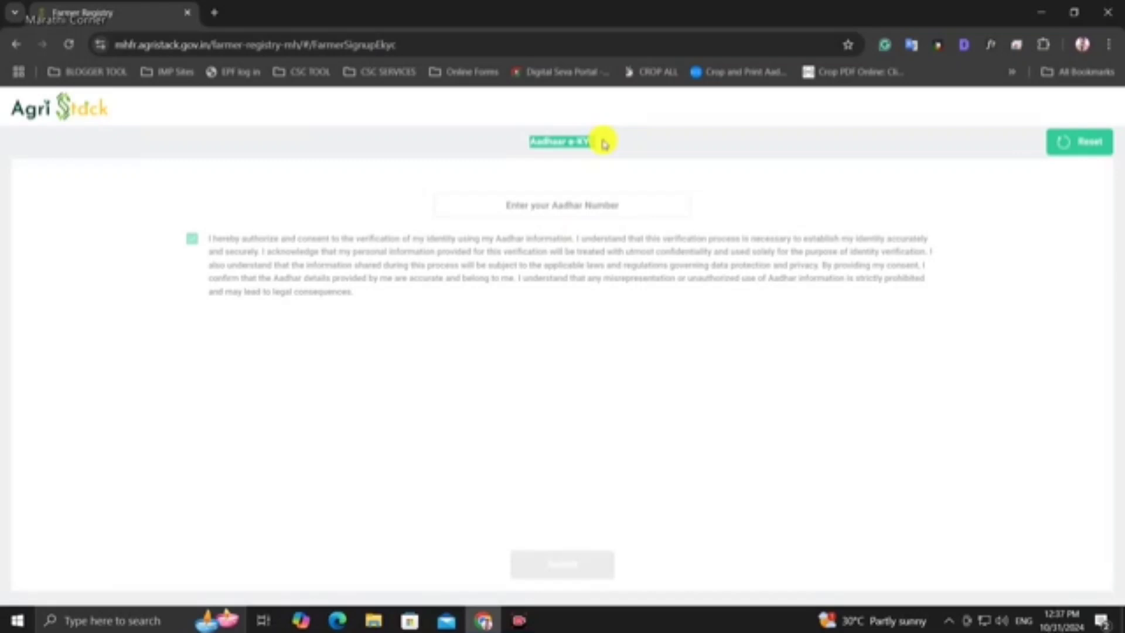
left_click(560, 204)
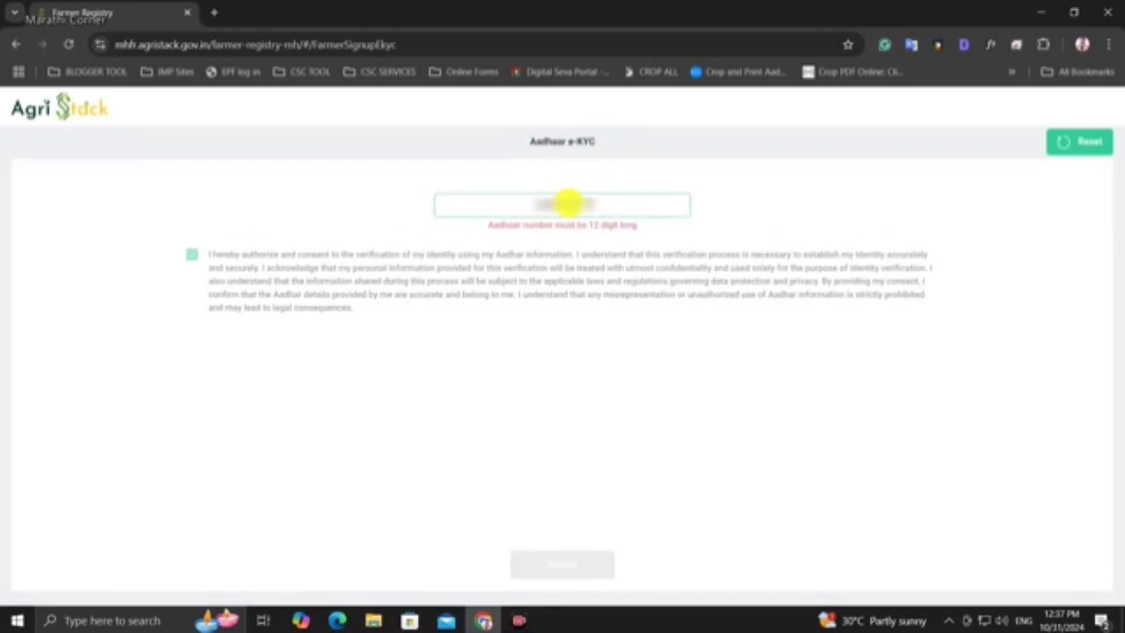
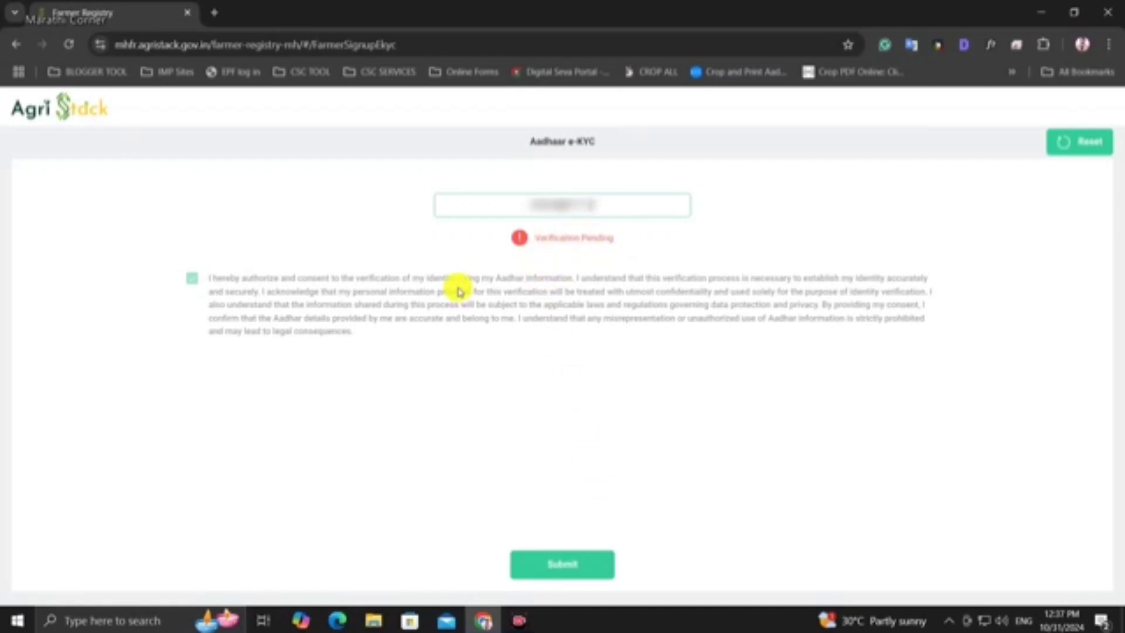
left_click(196, 280)
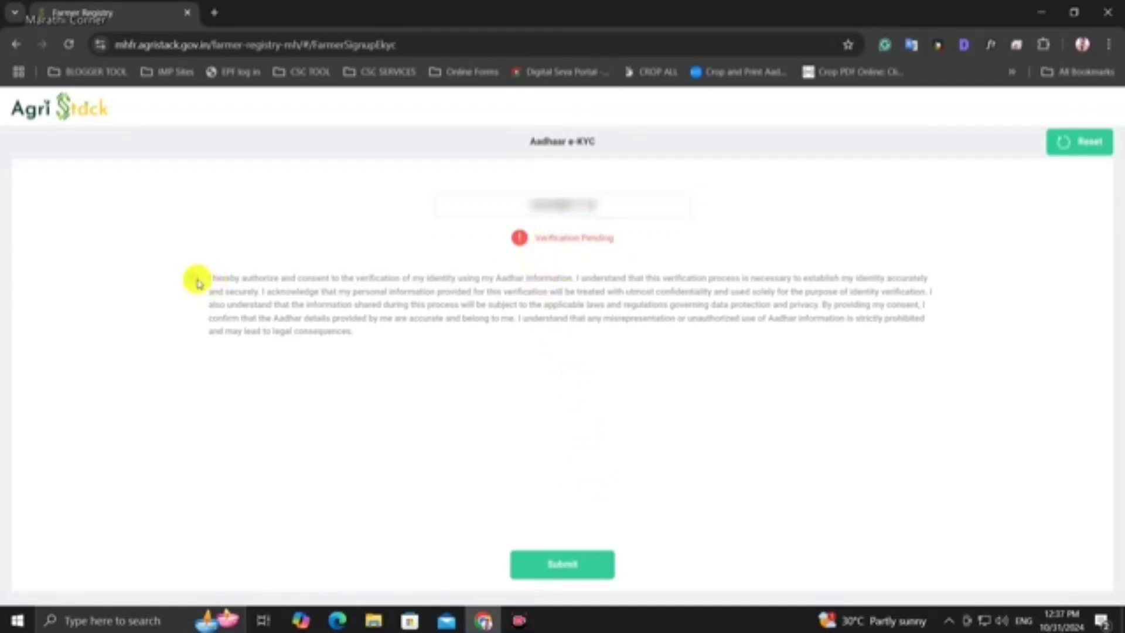
left_click(563, 566)
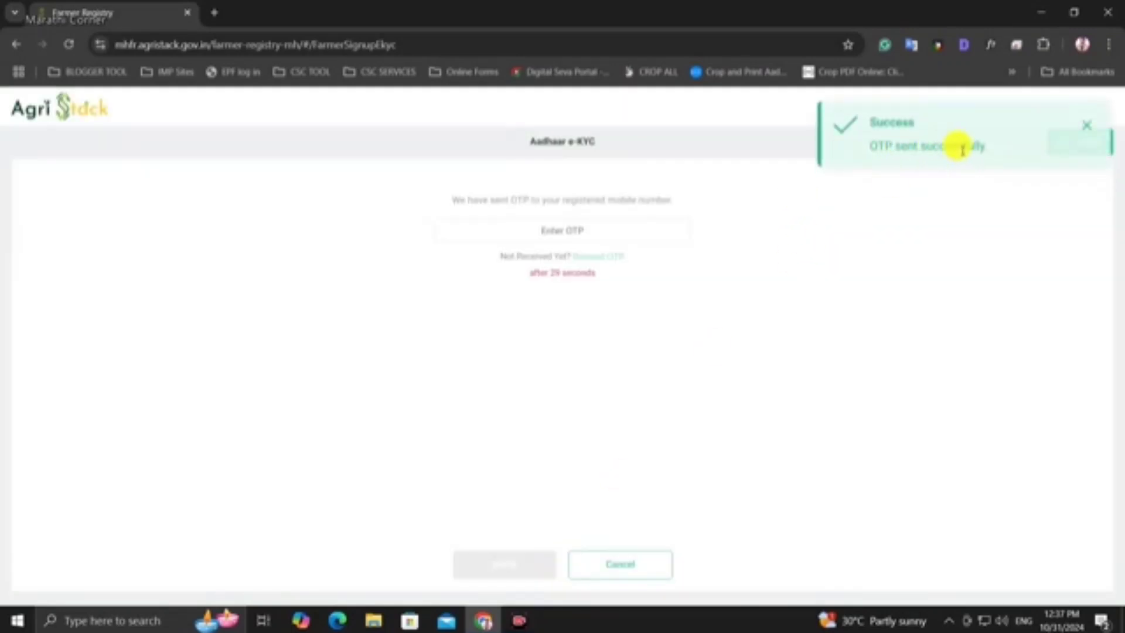
- Enter the OTP sent to the registered mobile number and verify it to complete the Aadhaar e-KYC
left_click(583, 229)
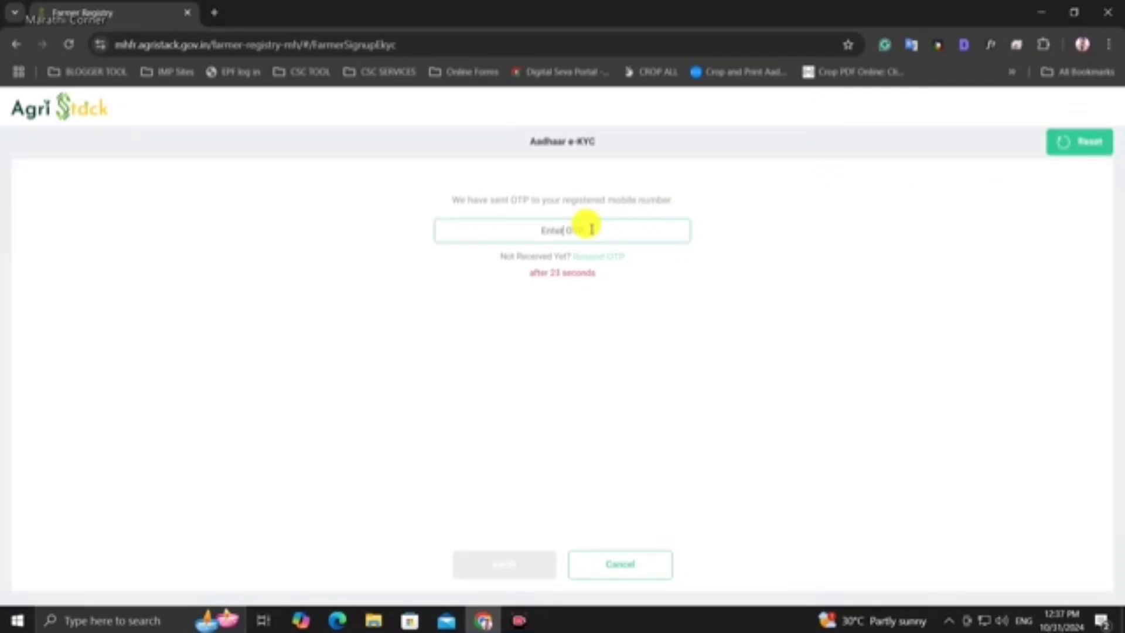
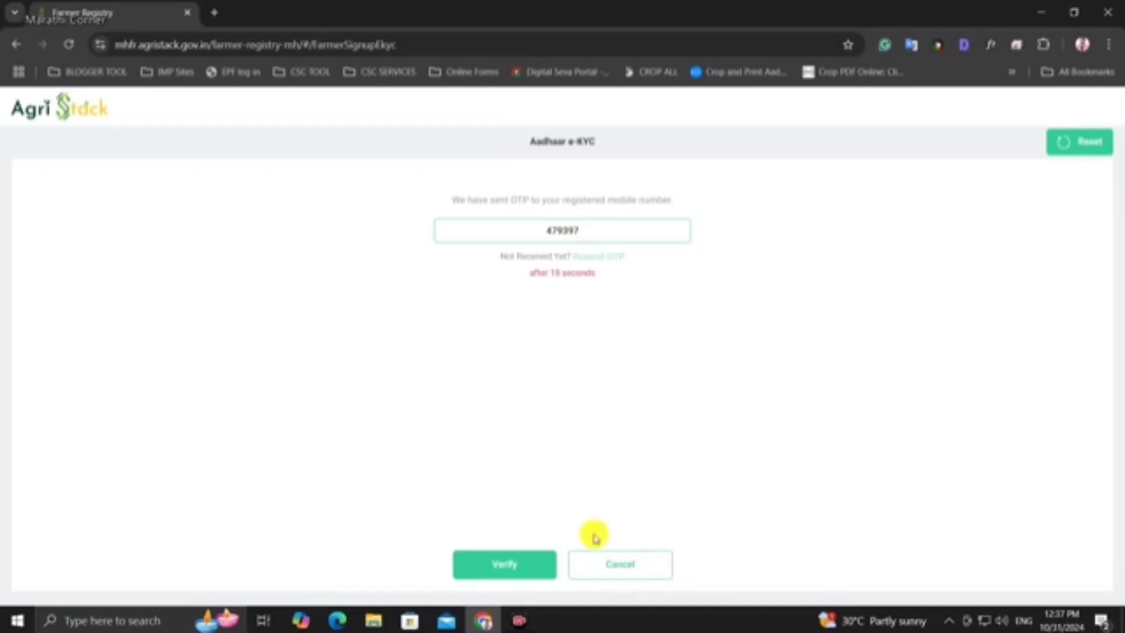
left_click(519, 566)
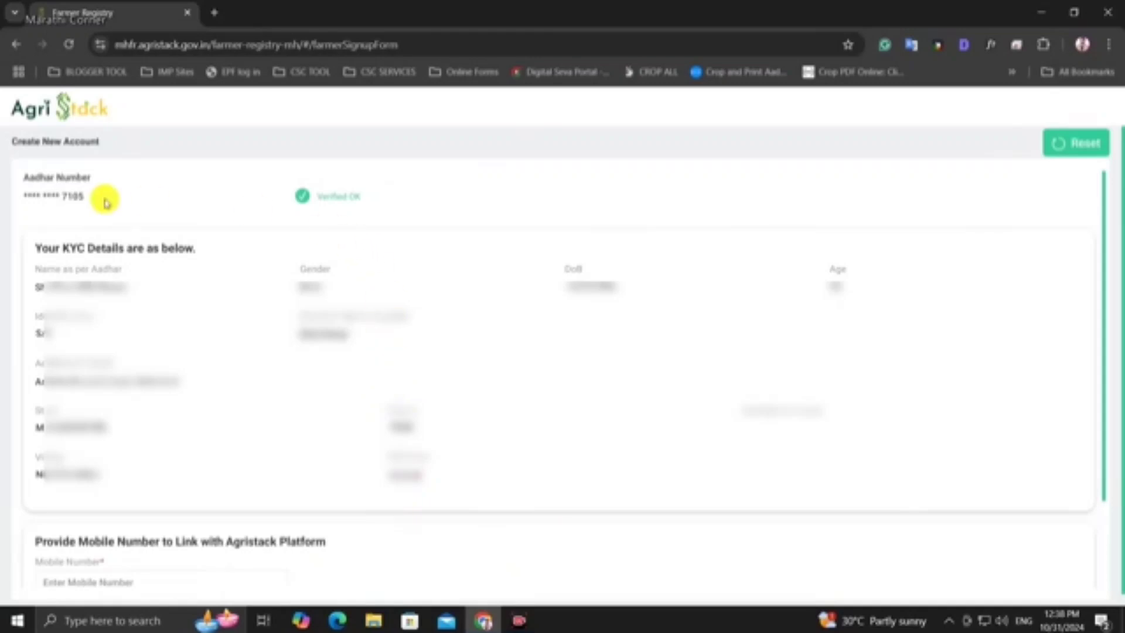
left_click_drag(310, 196, 354, 197)
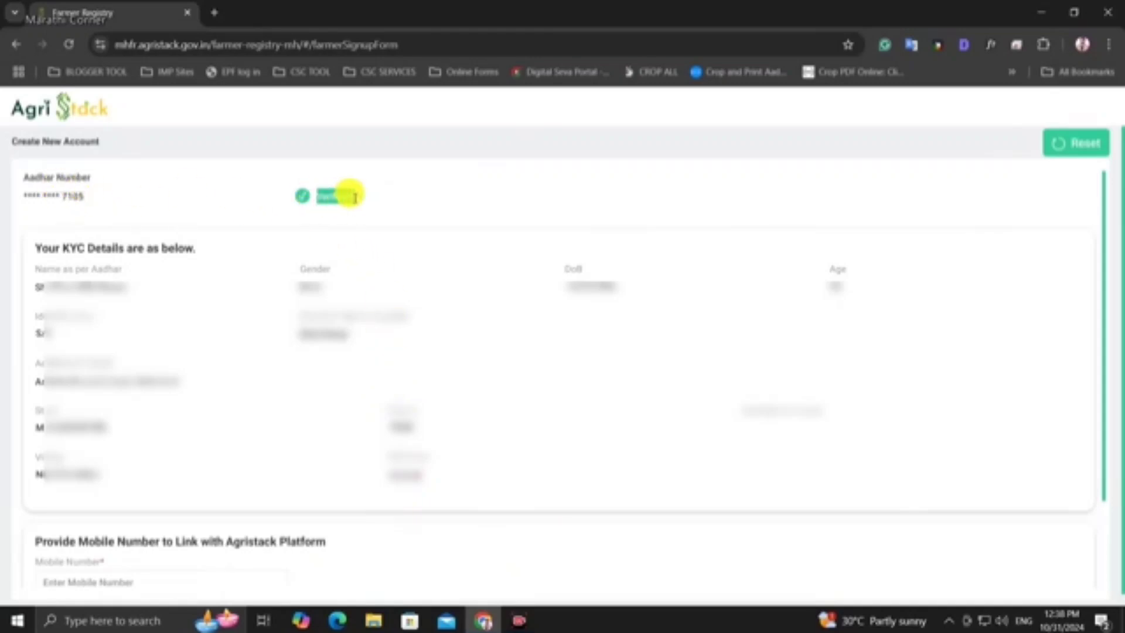
left_click(56, 289)
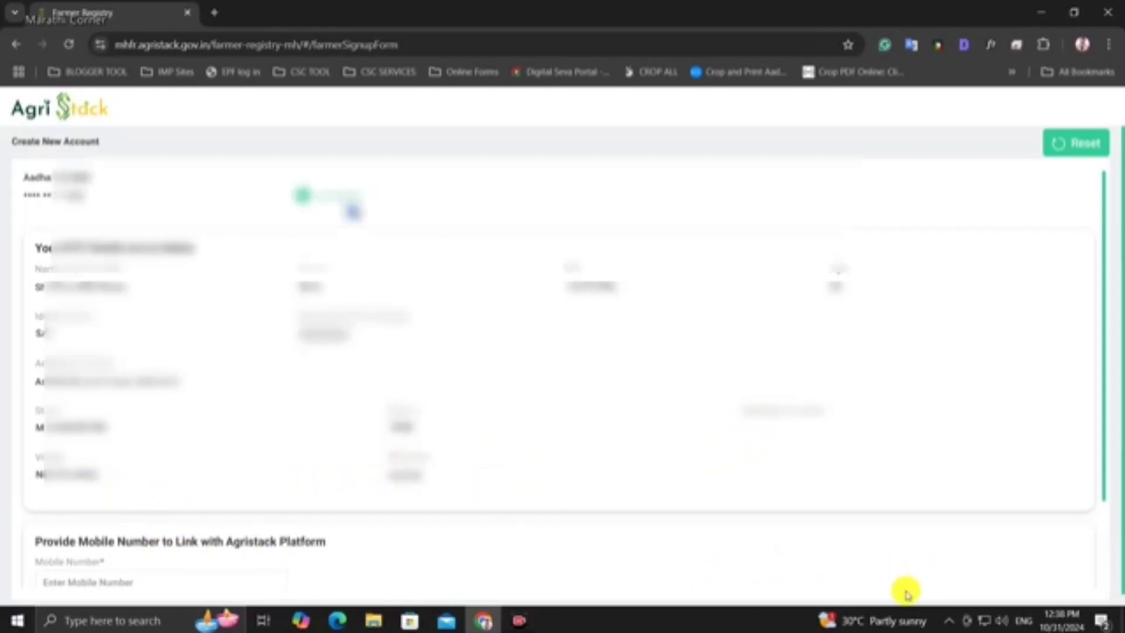
- Enter the farmer's mobile number to link with the Agristack platform and request its verification OTP
scroll(896, 589, "down", 2)
left_click_drag(36, 423, 271, 417)
left_click(246, 432)
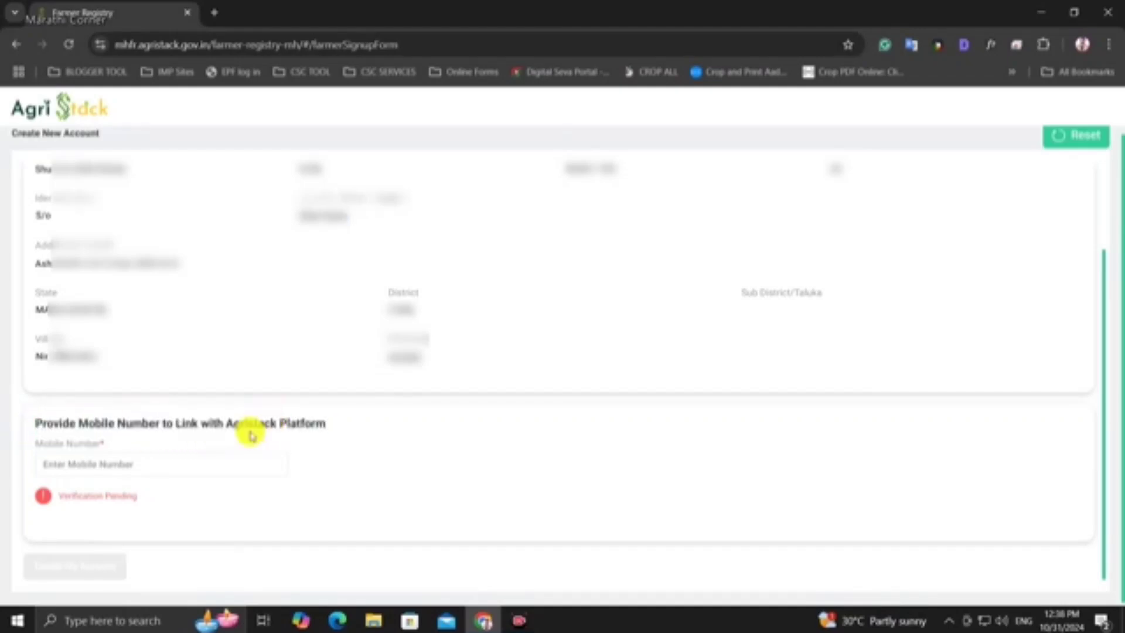
left_click(167, 463)
type("9")
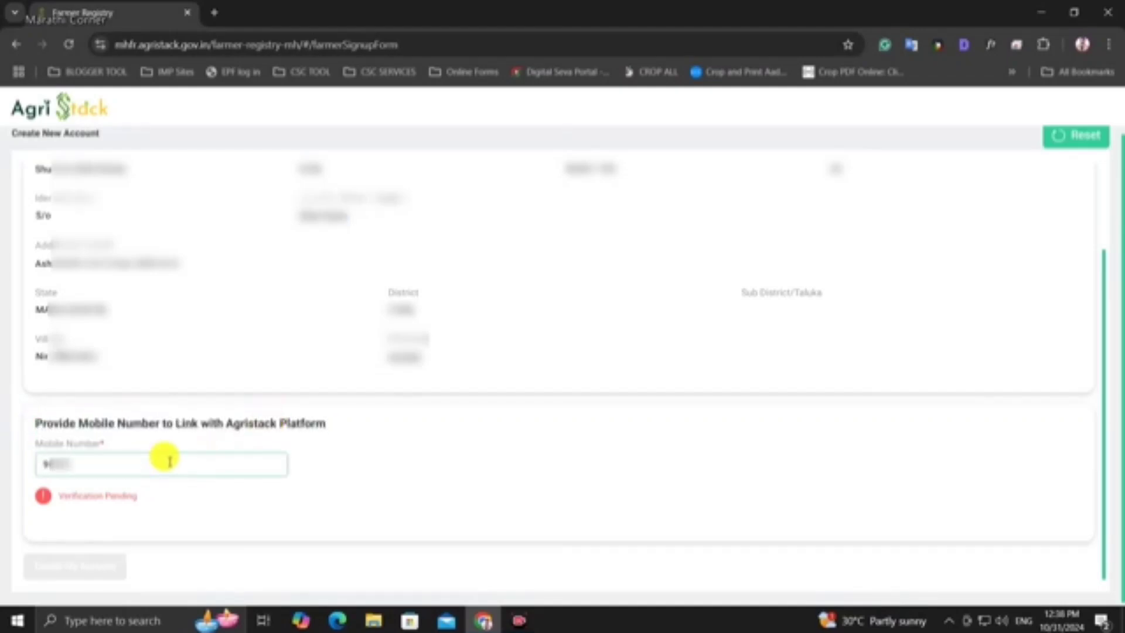
left_click(201, 478)
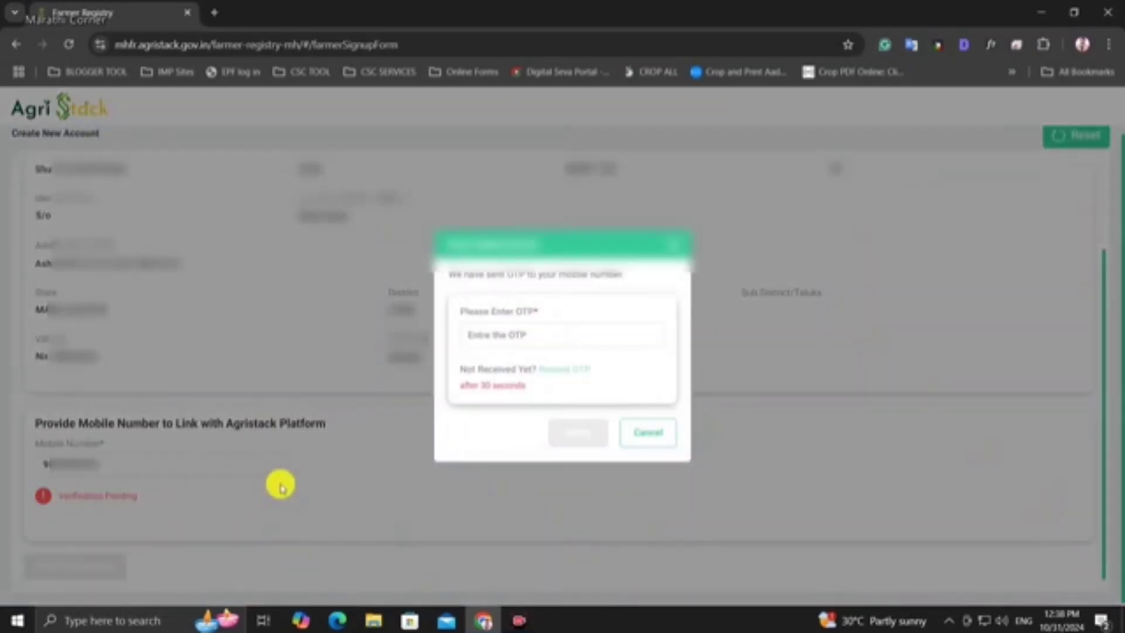
- Enter the OTP received on the linked mobile number and verify it
left_click(514, 337)
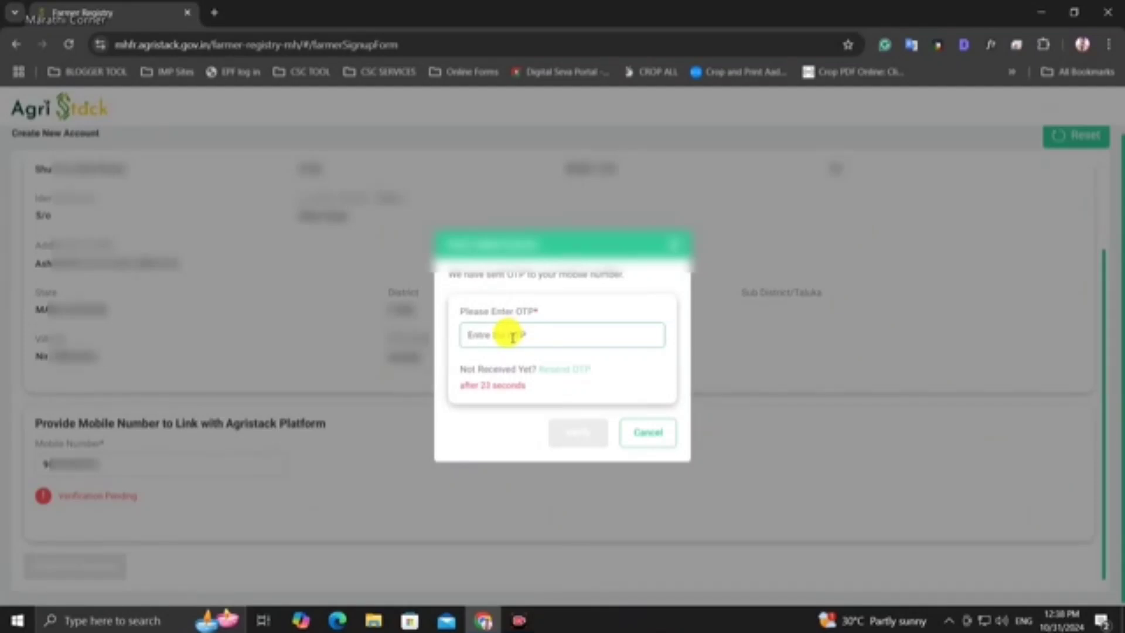
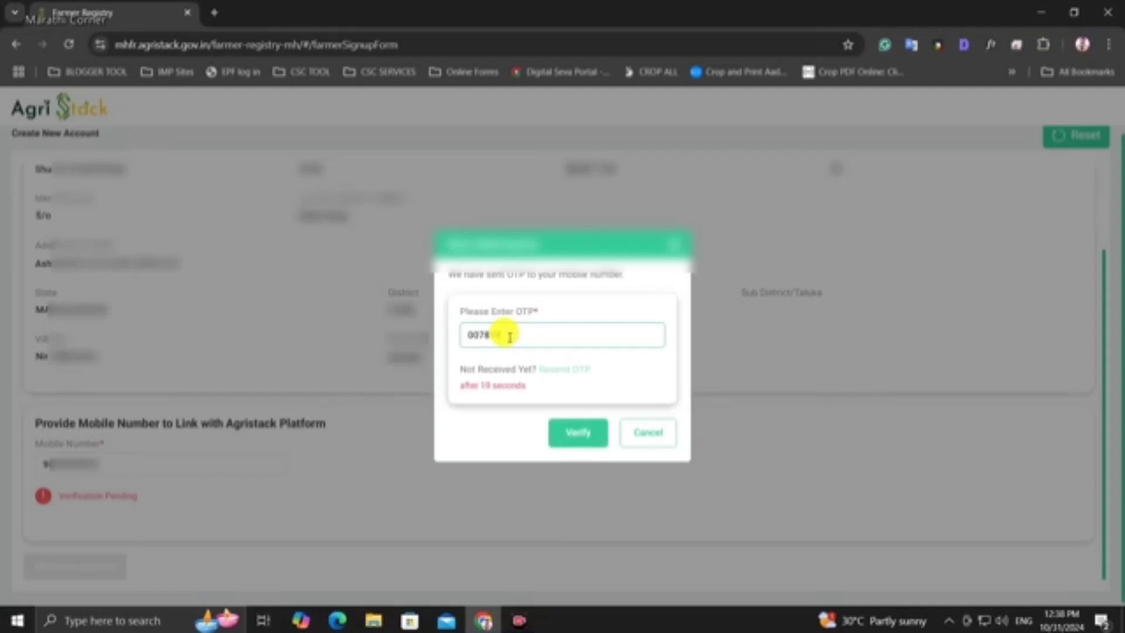
left_click(580, 436)
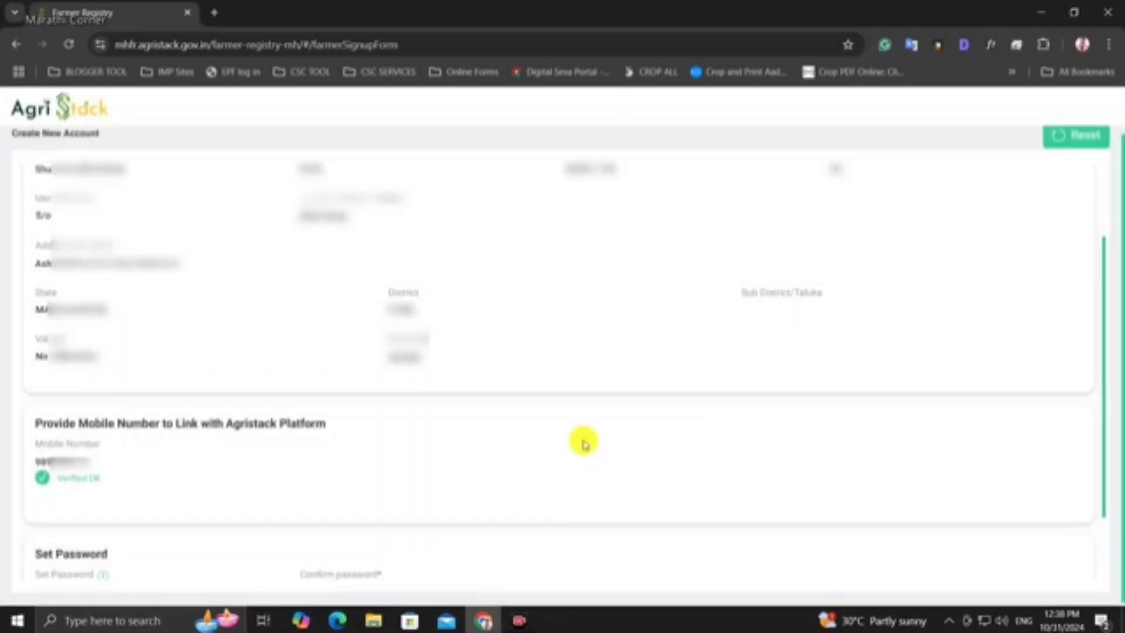
- Set a new account password and re-enter the same password in the confirmation field
scroll(234, 495, "down", 2)
left_click(102, 502)
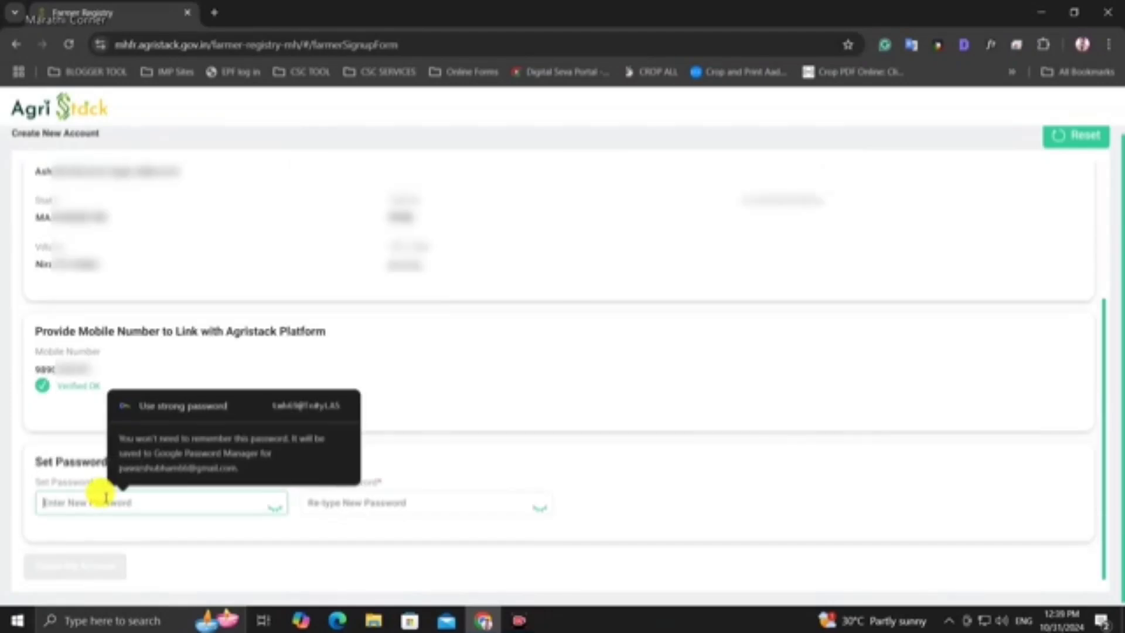
type("C•••••••")
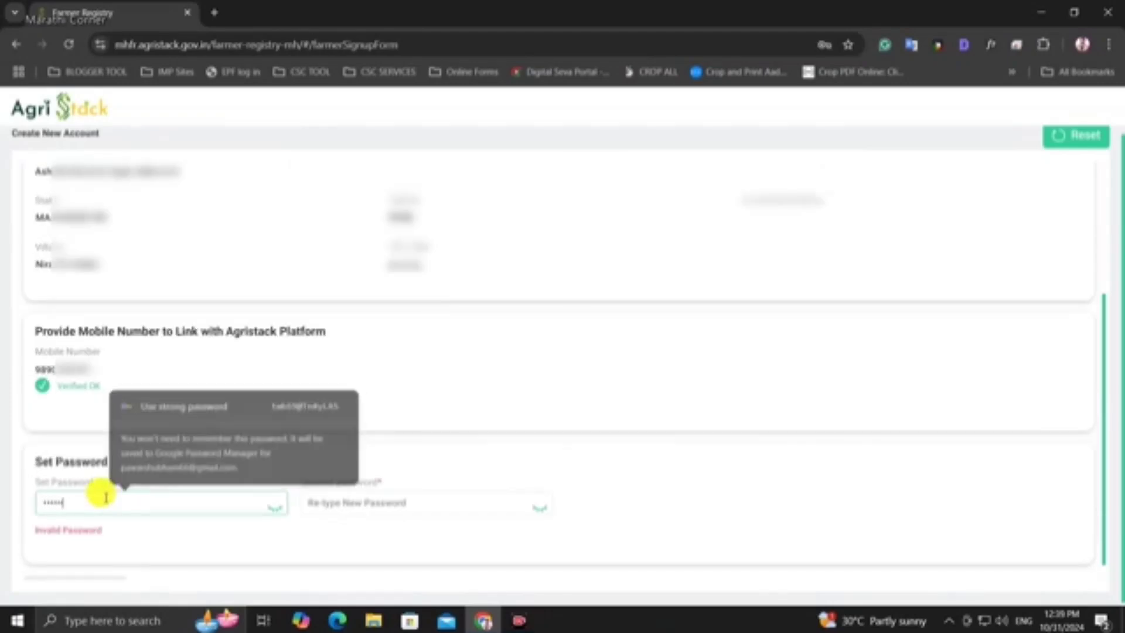
type("•••")
key("Tab")
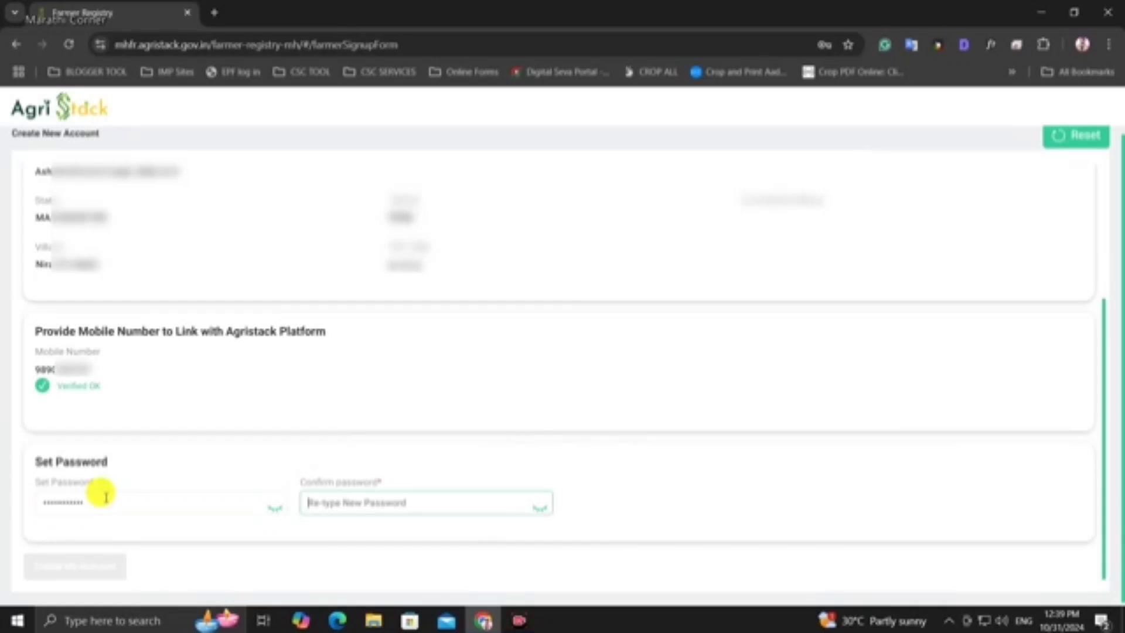
type("•••")
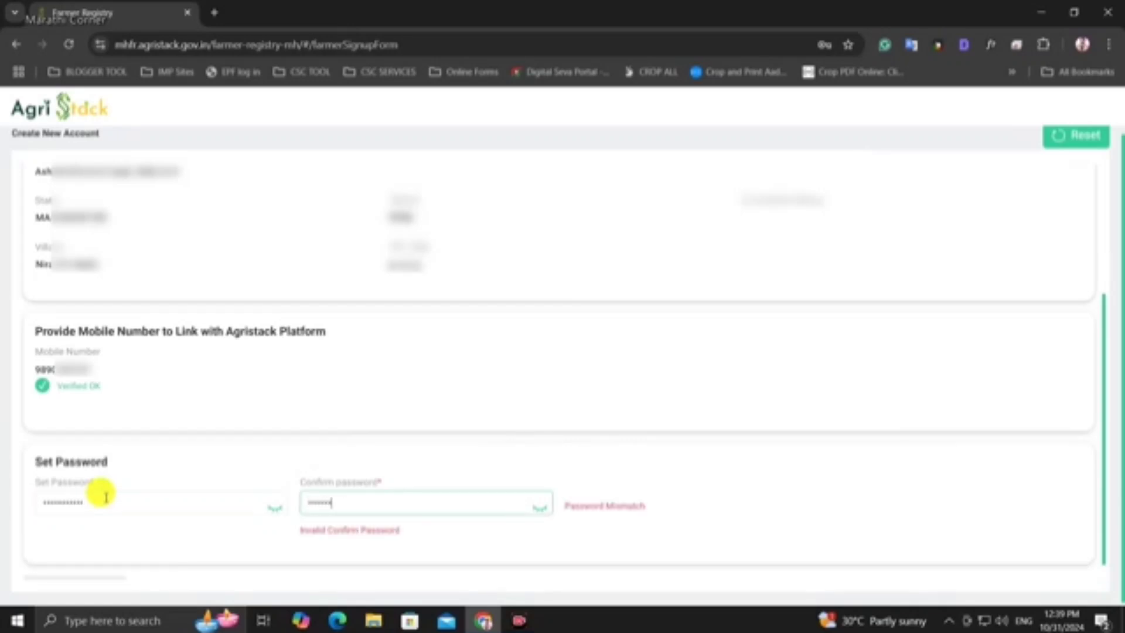
type("•••")
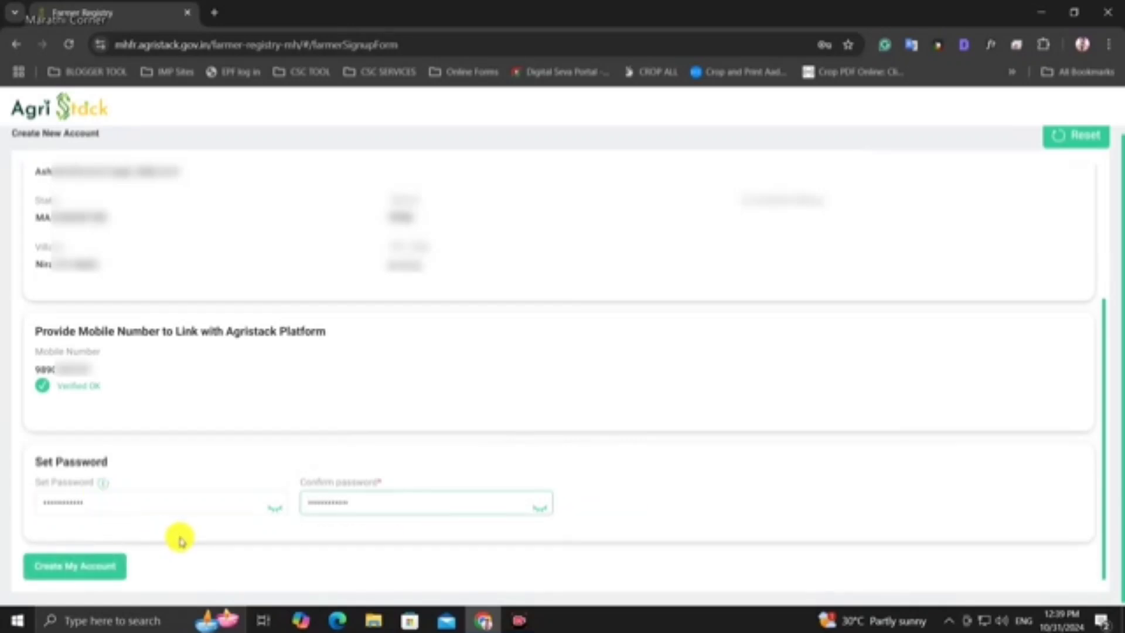
- Create the farmer account and acknowledge the registration message
left_click(73, 575)
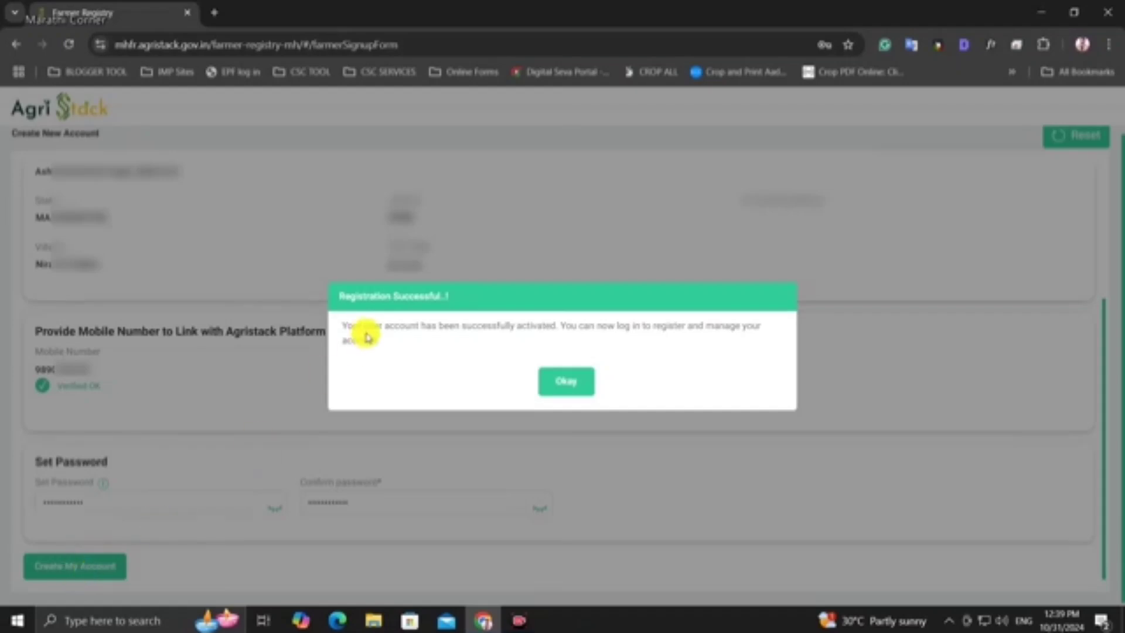
left_click_drag(339, 328, 685, 338)
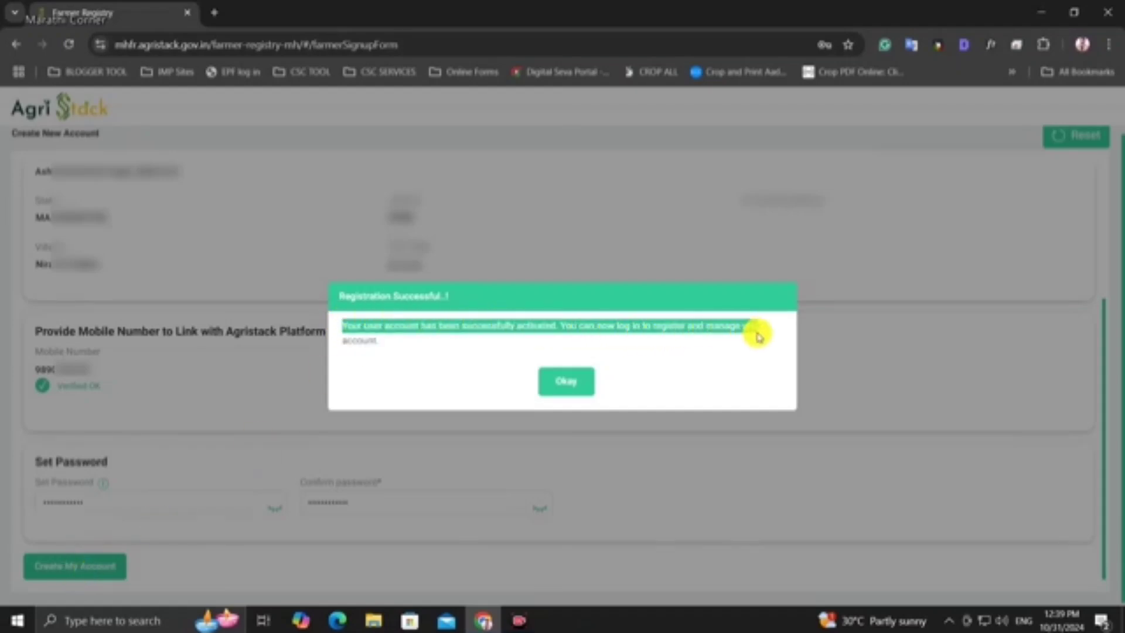
left_click(566, 382)
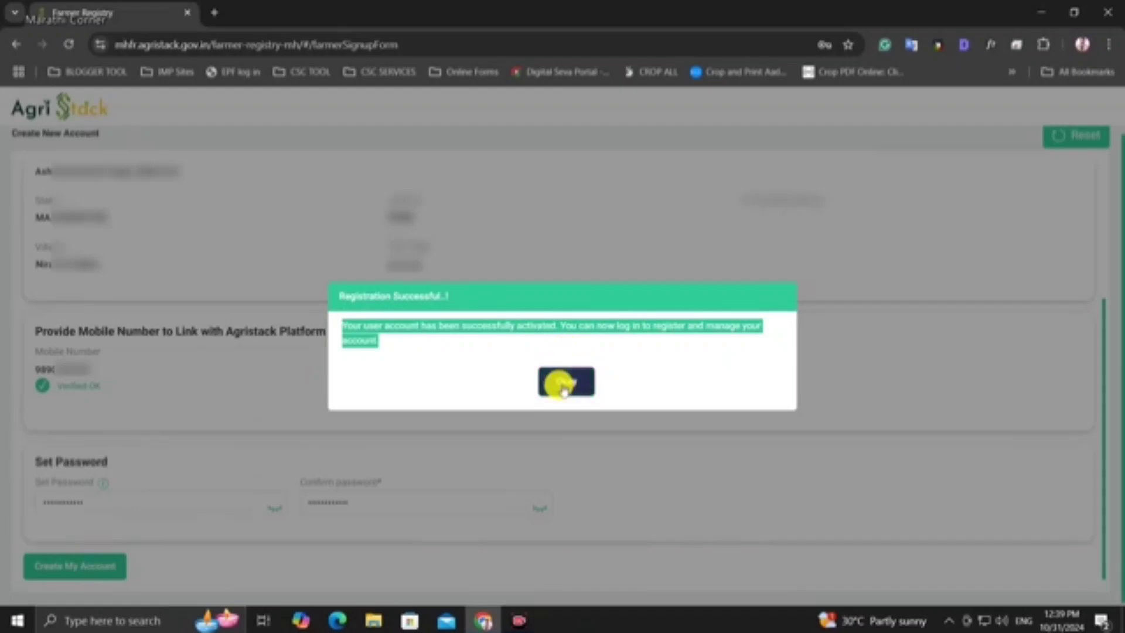
- Fill in the farmer login with the registered mobile number, the account password and the displayed captcha
left_click(782, 272)
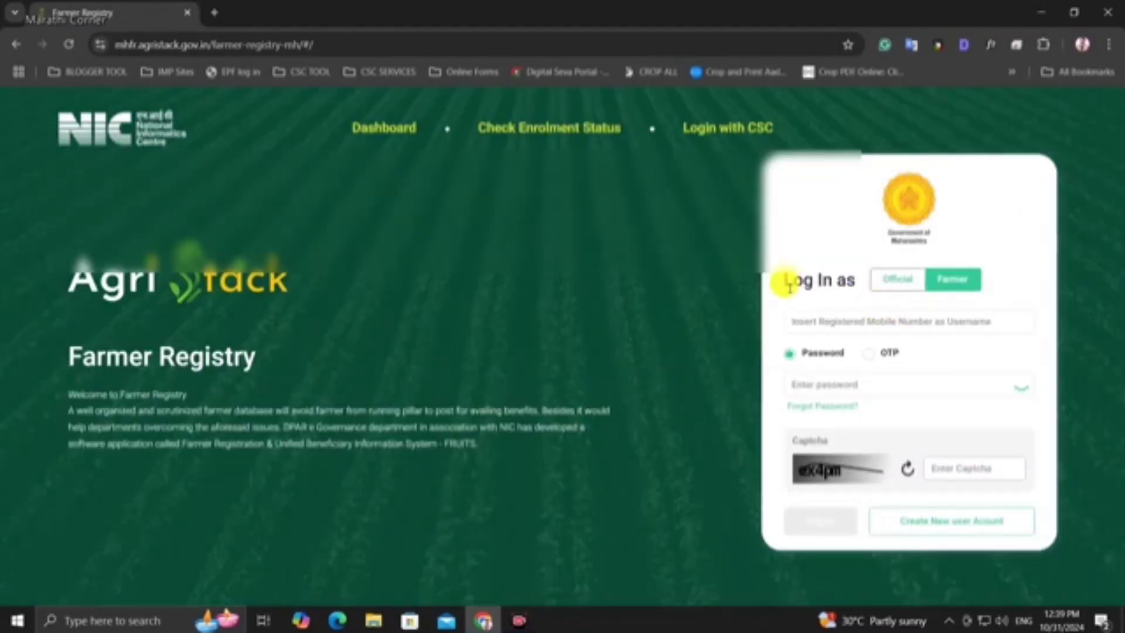
left_click_drag(786, 280, 955, 290)
left_click(830, 321)
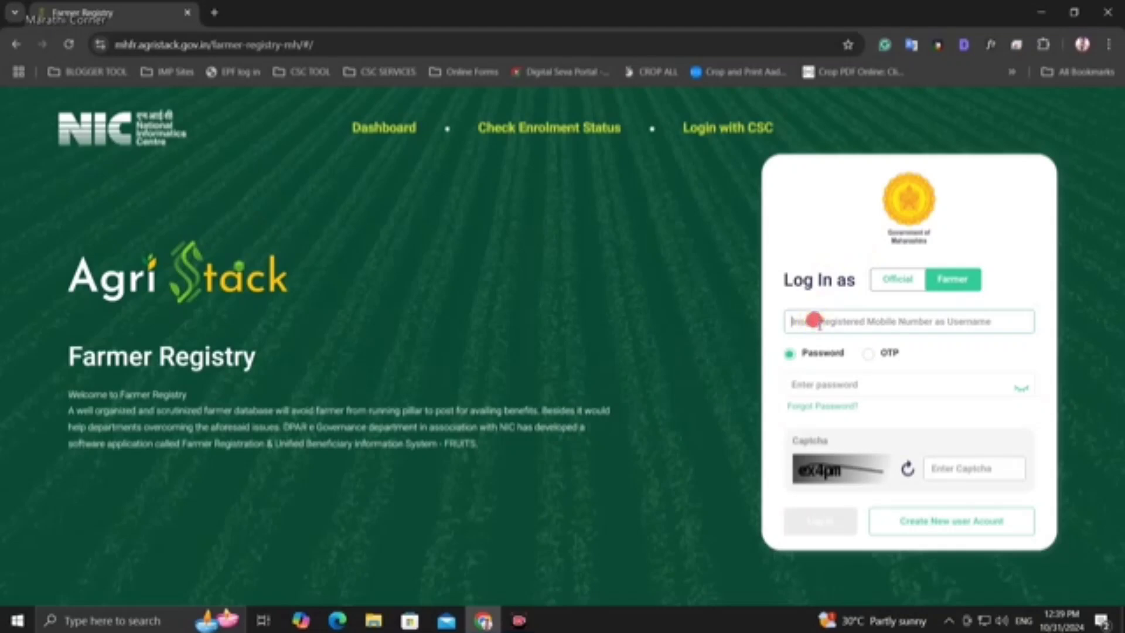
type("90")
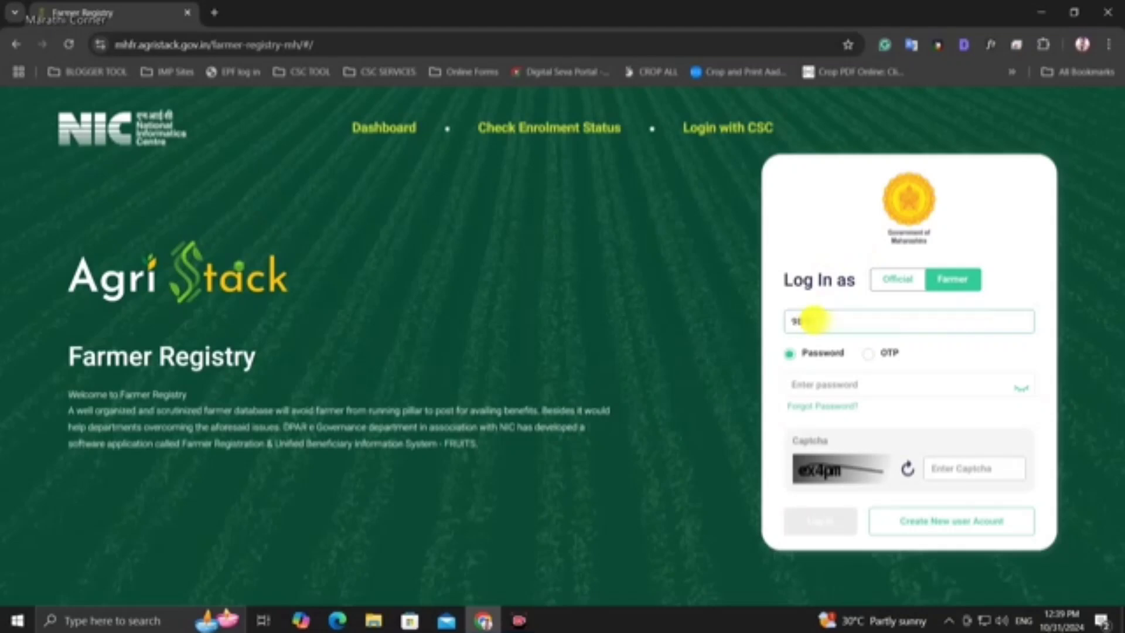
left_click(836, 382)
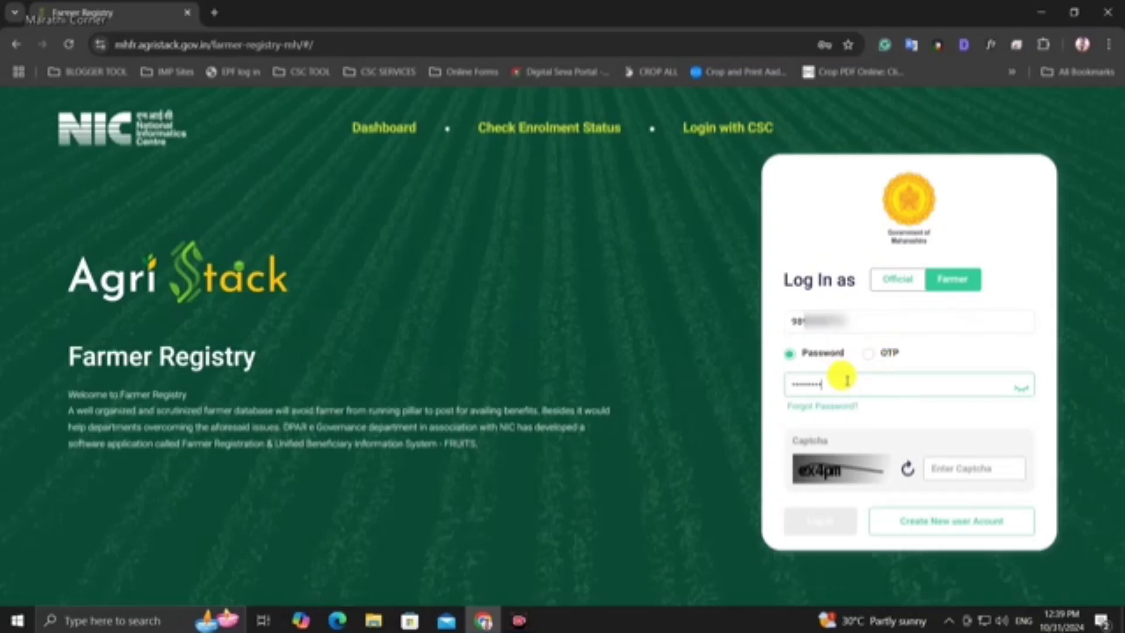
key("Tab")
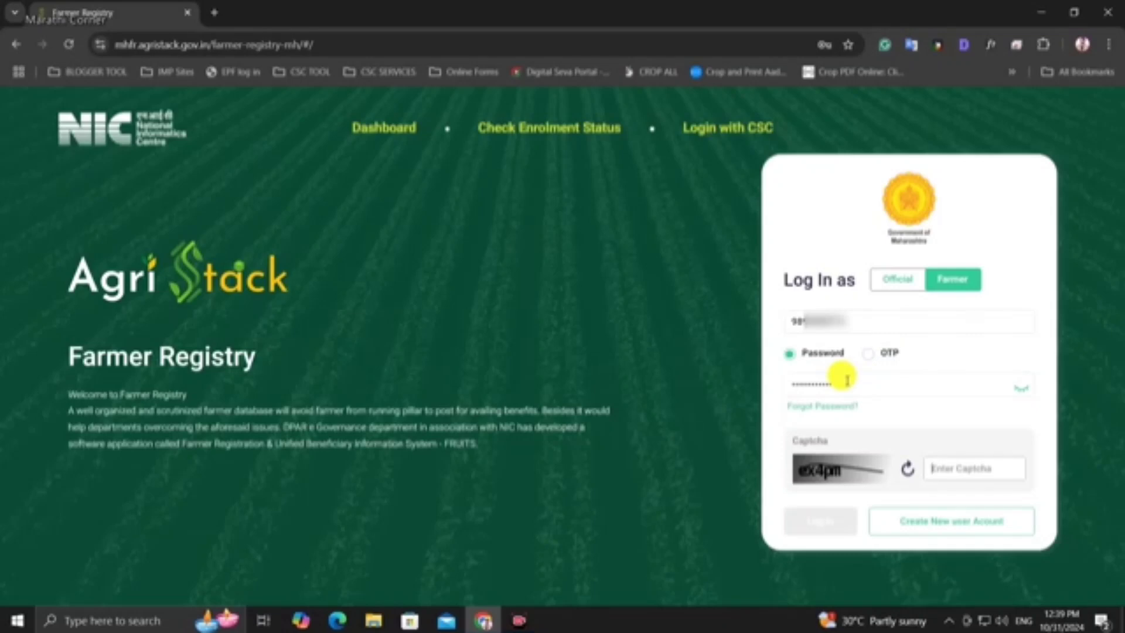
type("ex4pm")
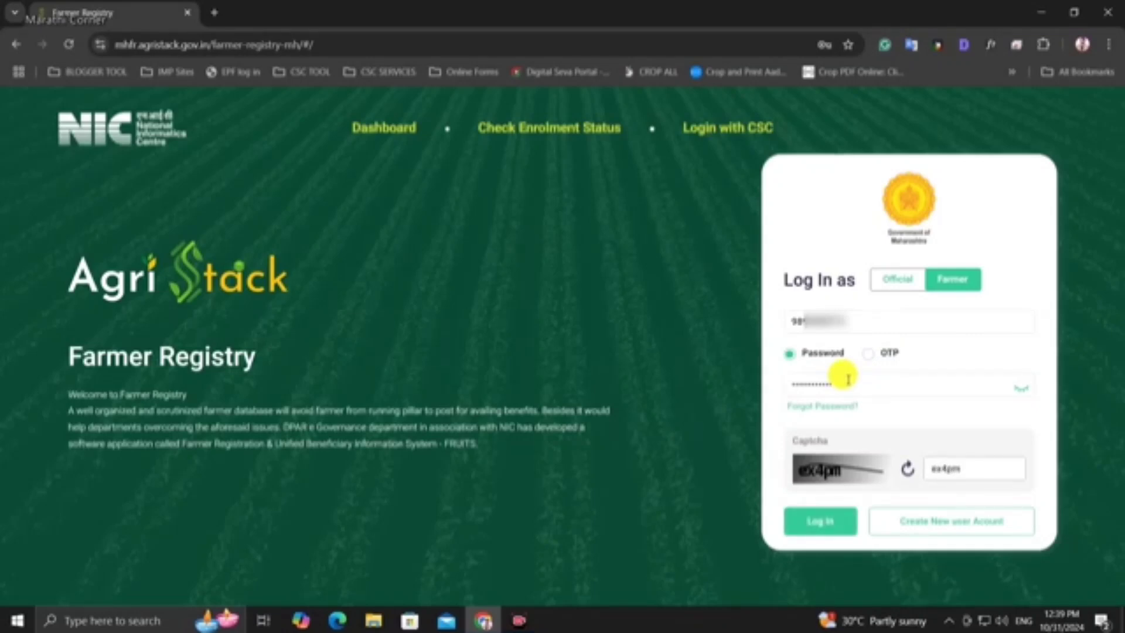
- Log in to the farmer account and start the farmer registration, declining to change the registered mobile number
left_click(820, 525)
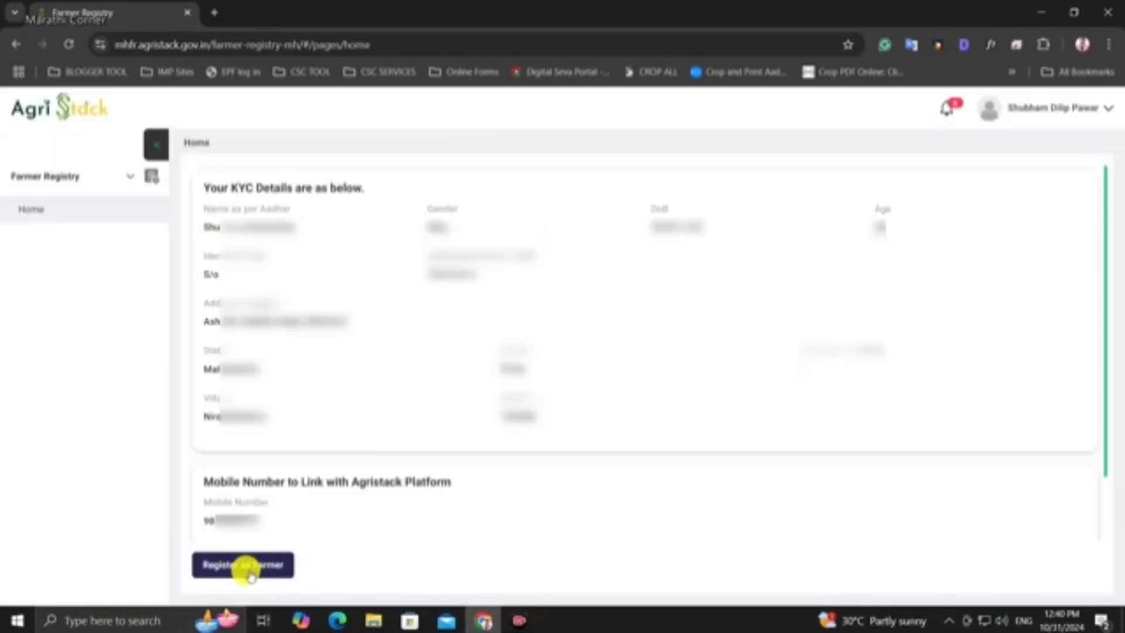
left_click(258, 571)
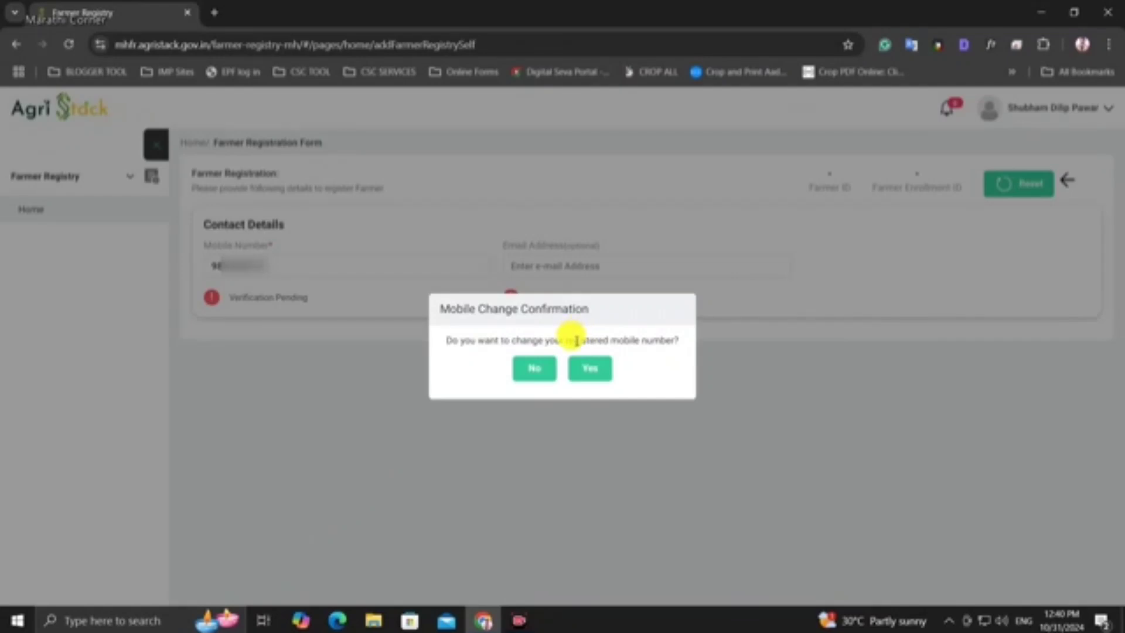
left_click(534, 371)
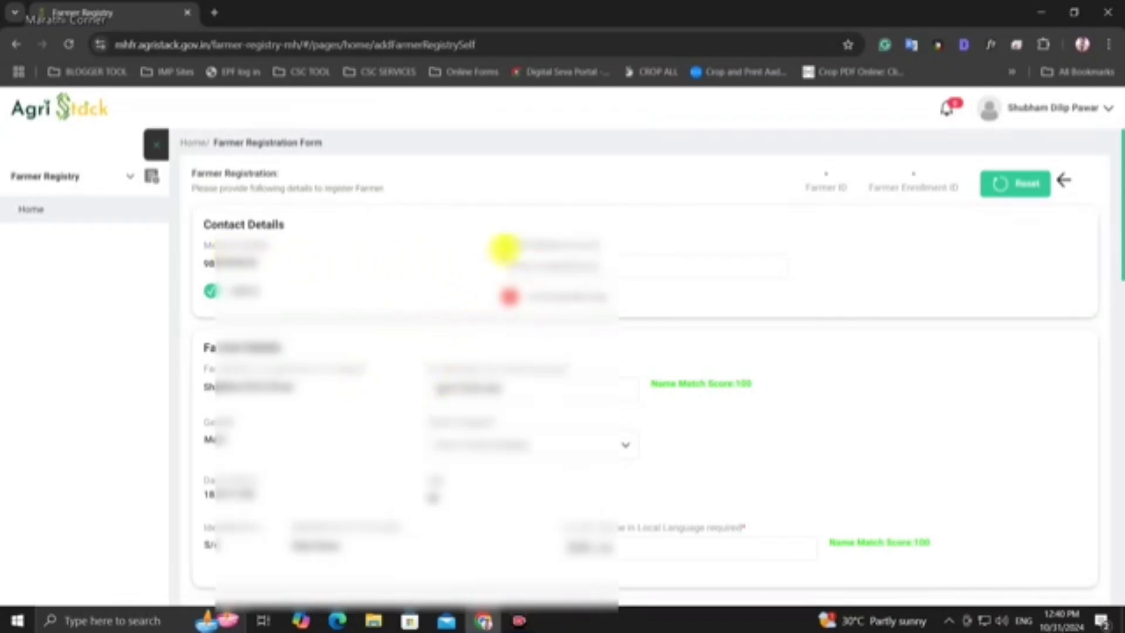
- Examine the optional e-mail address field, the farmer's name in the local language and its name match score
left_click_drag(494, 247, 579, 247)
left_click(579, 247)
left_click(564, 259)
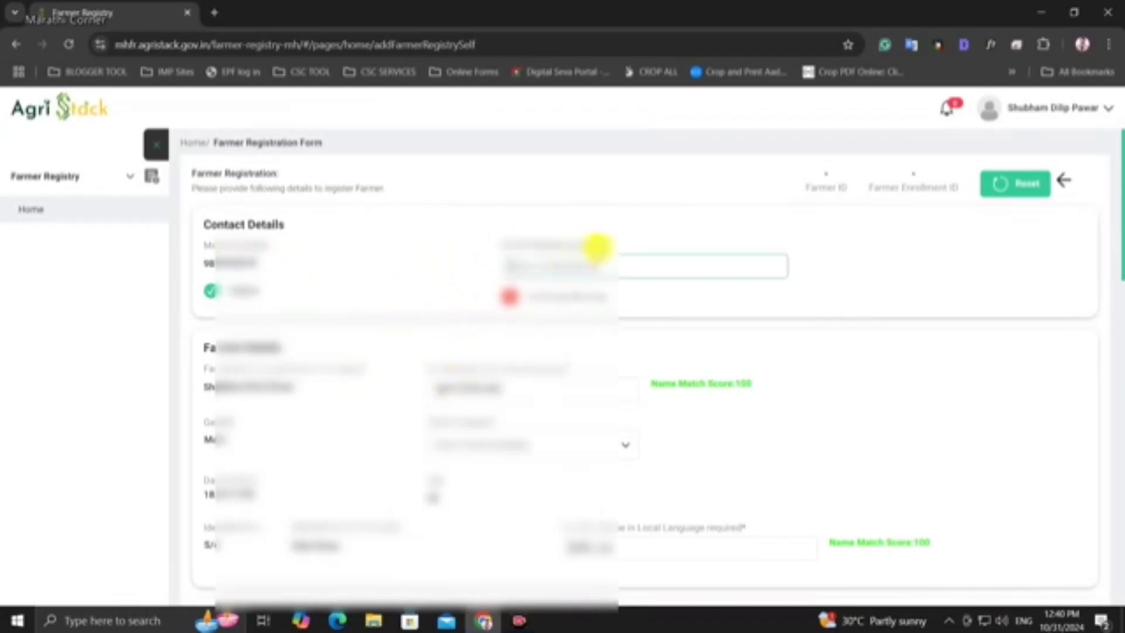
left_click(599, 247)
left_click(538, 269)
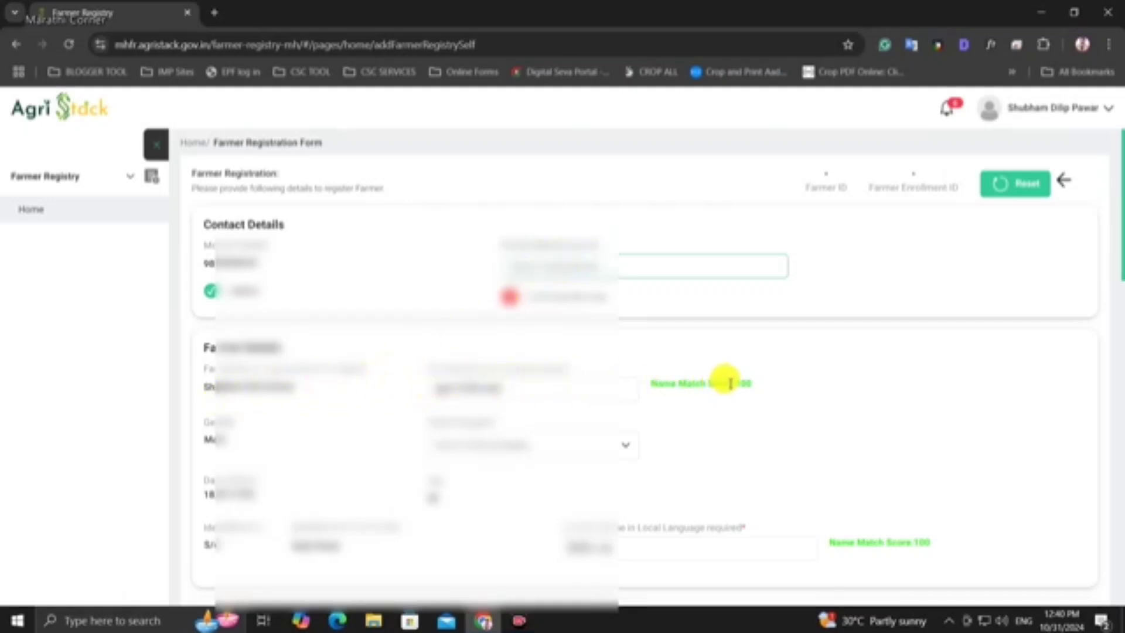
left_click_drag(725, 384, 753, 384)
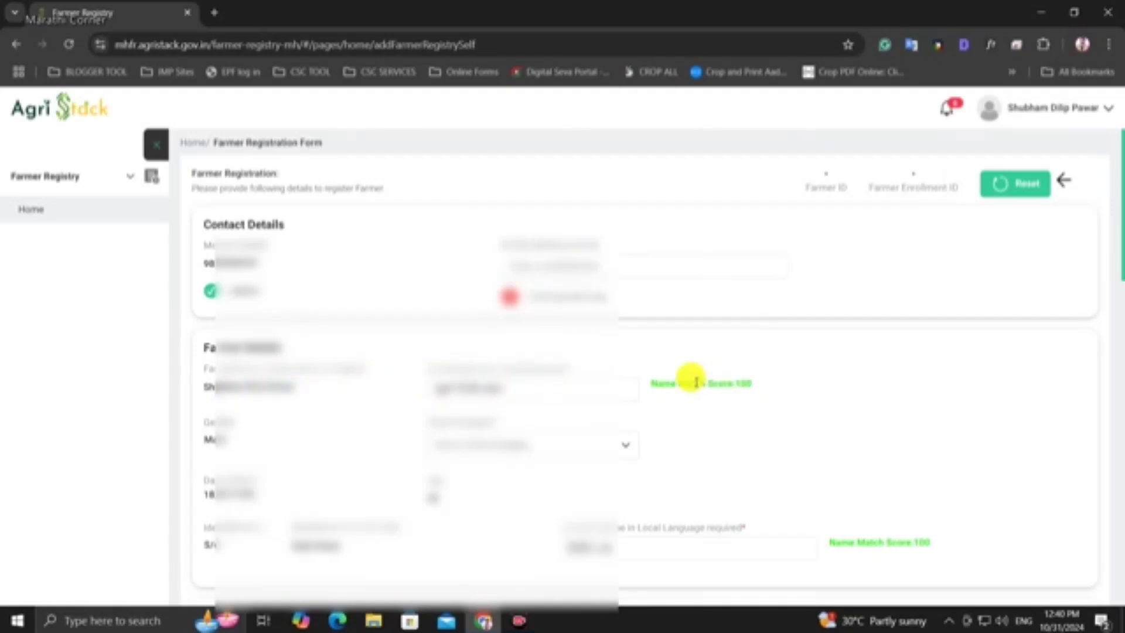
left_click(490, 392)
left_click_drag(518, 387, 427, 390)
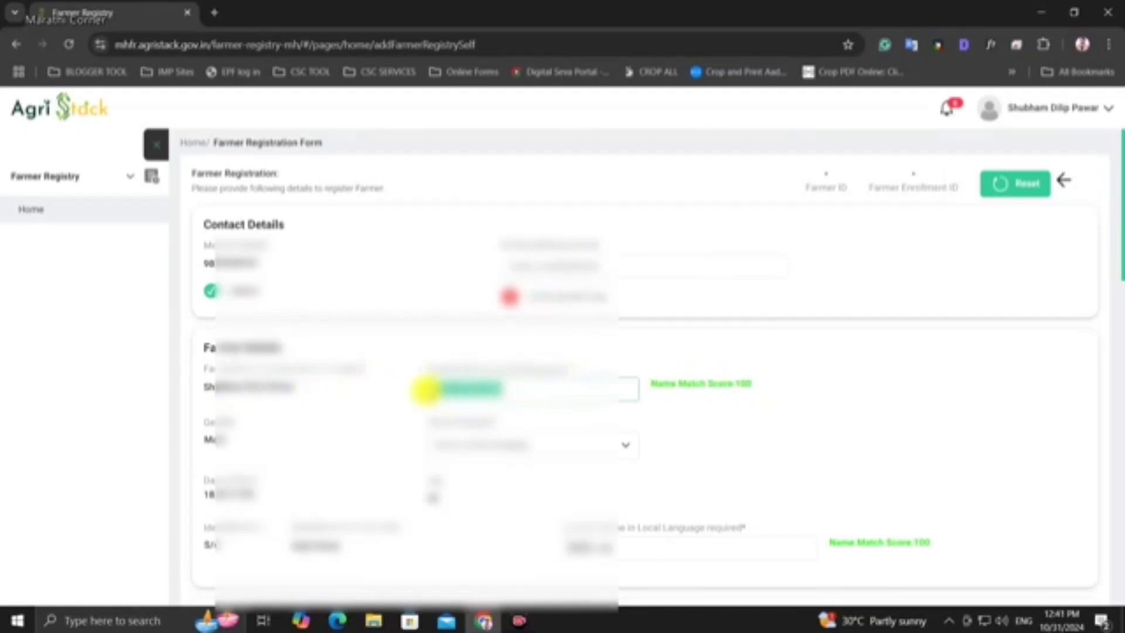
left_click(397, 398)
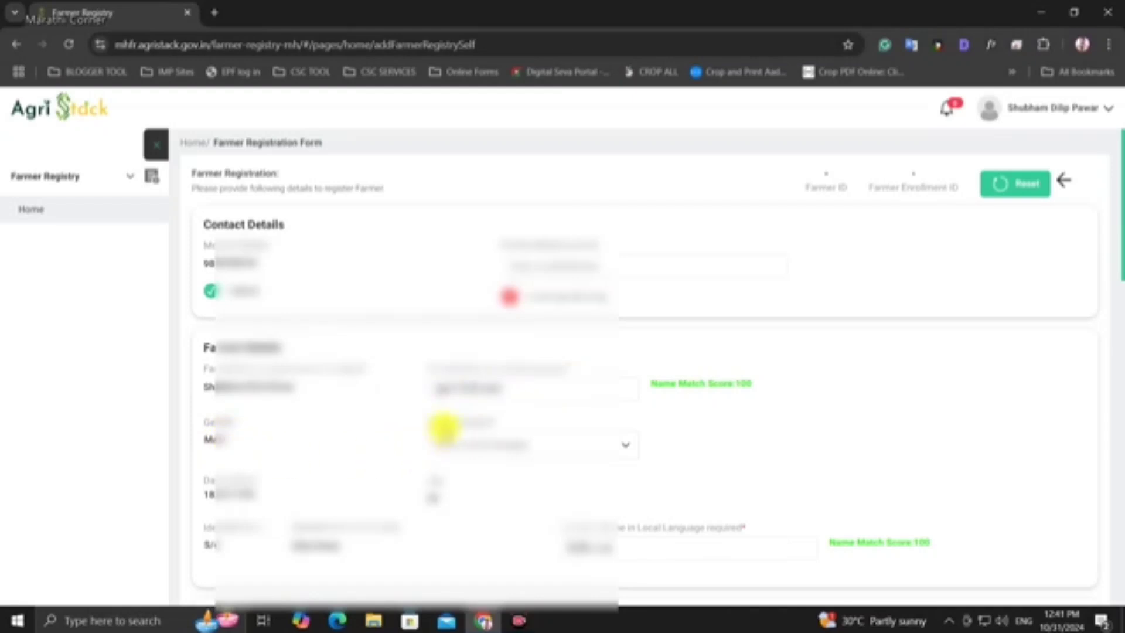
- Set the category beside the farmer's gender to the fourth option and check the required local-language name in the identifier row
left_click(507, 440)
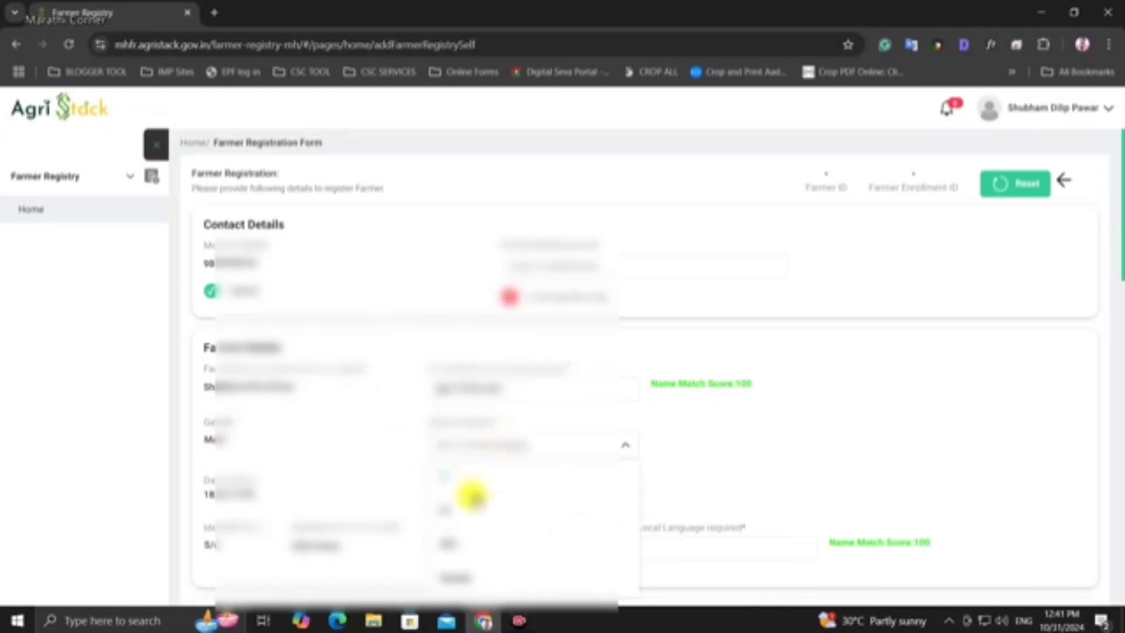
left_click(467, 576)
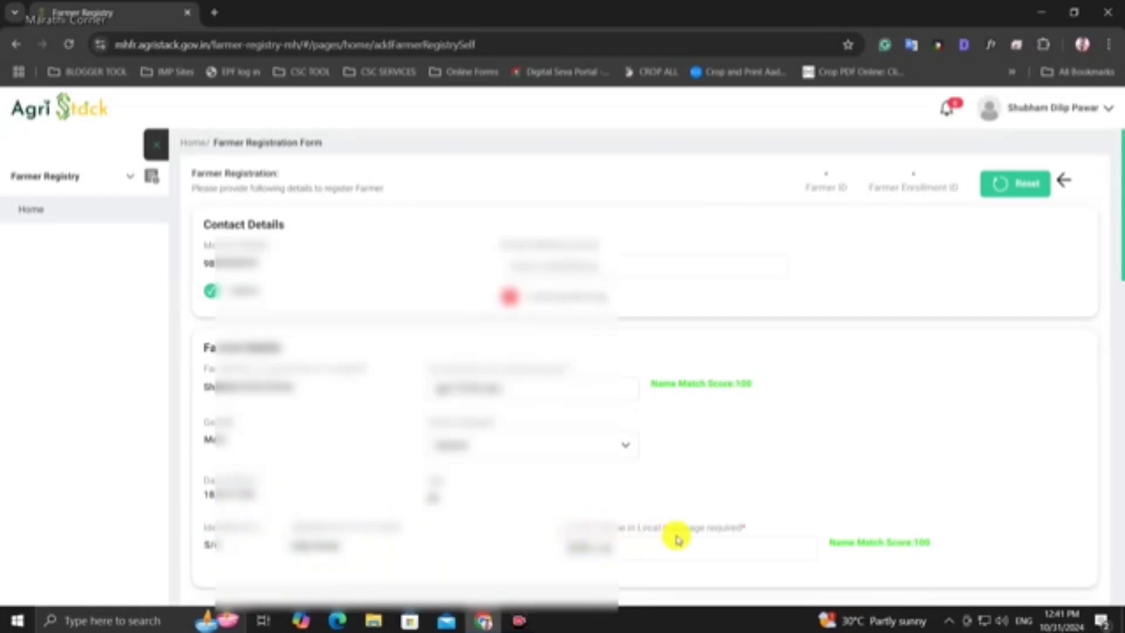
left_click(699, 555)
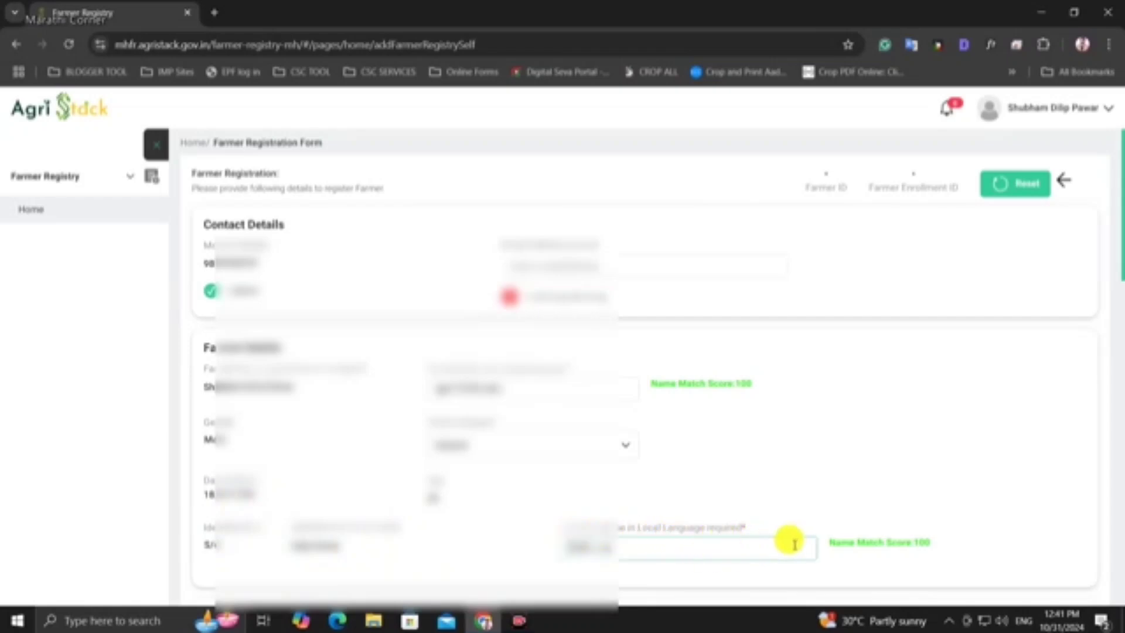
- Set the custom field under the farmer photograph to no and edit the residential address in the local language
scroll(904, 587, "down", 5)
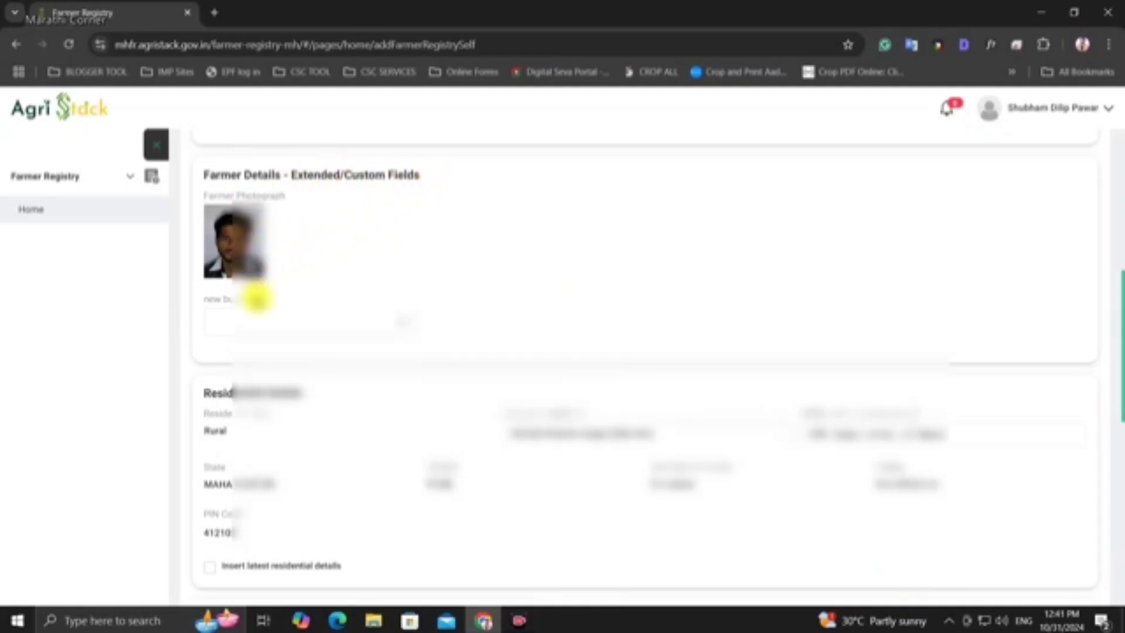
left_click(291, 320)
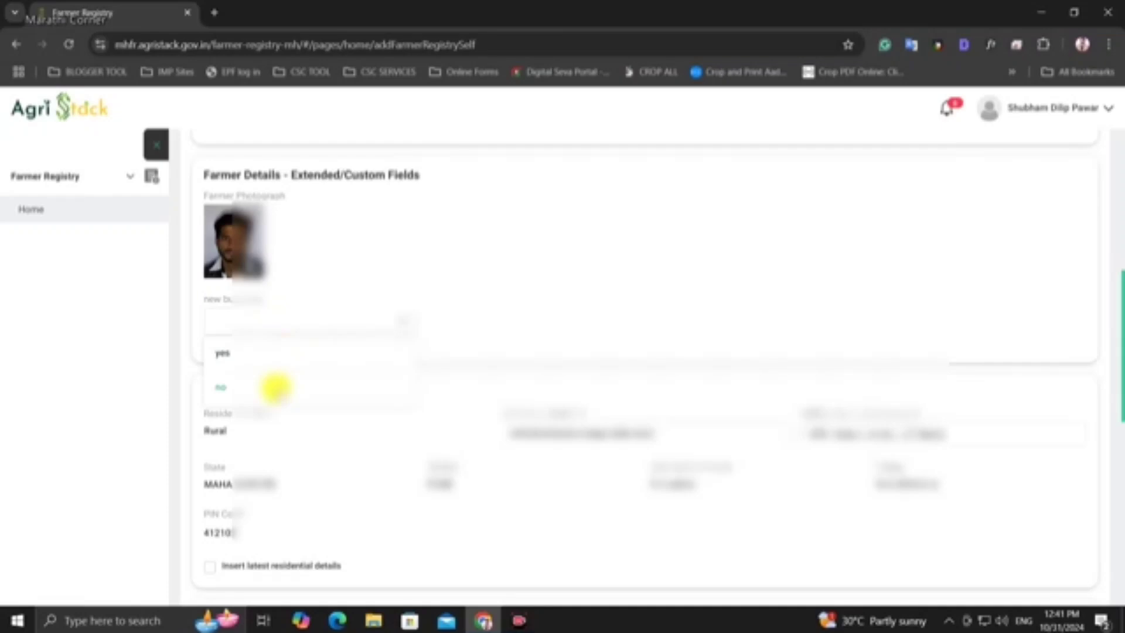
left_click(269, 355)
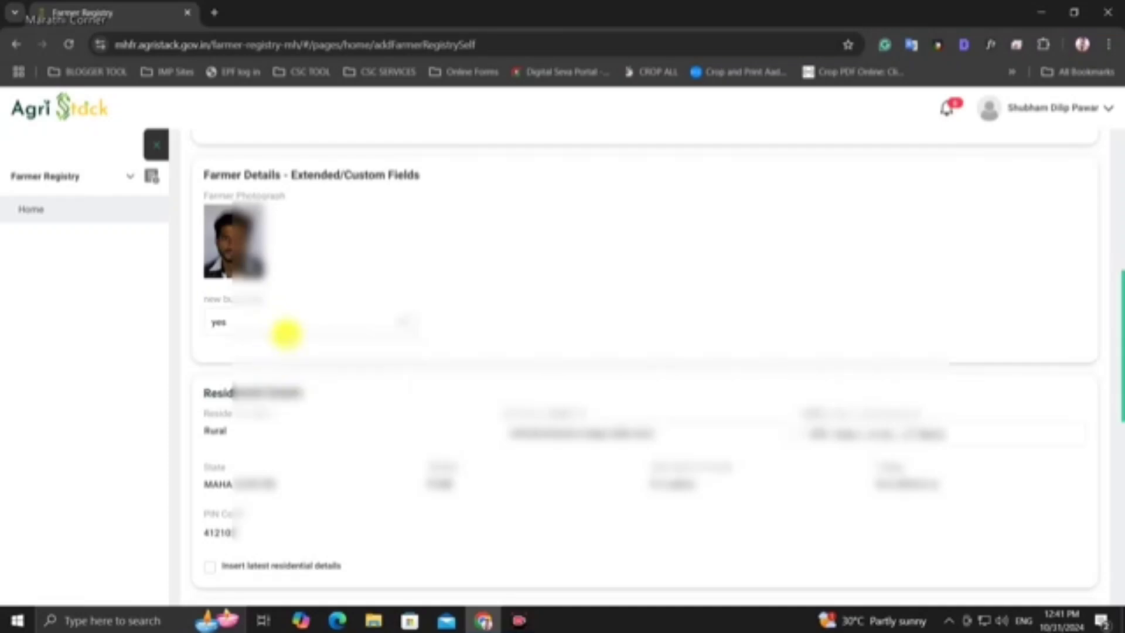
left_click(292, 327)
left_click(271, 381)
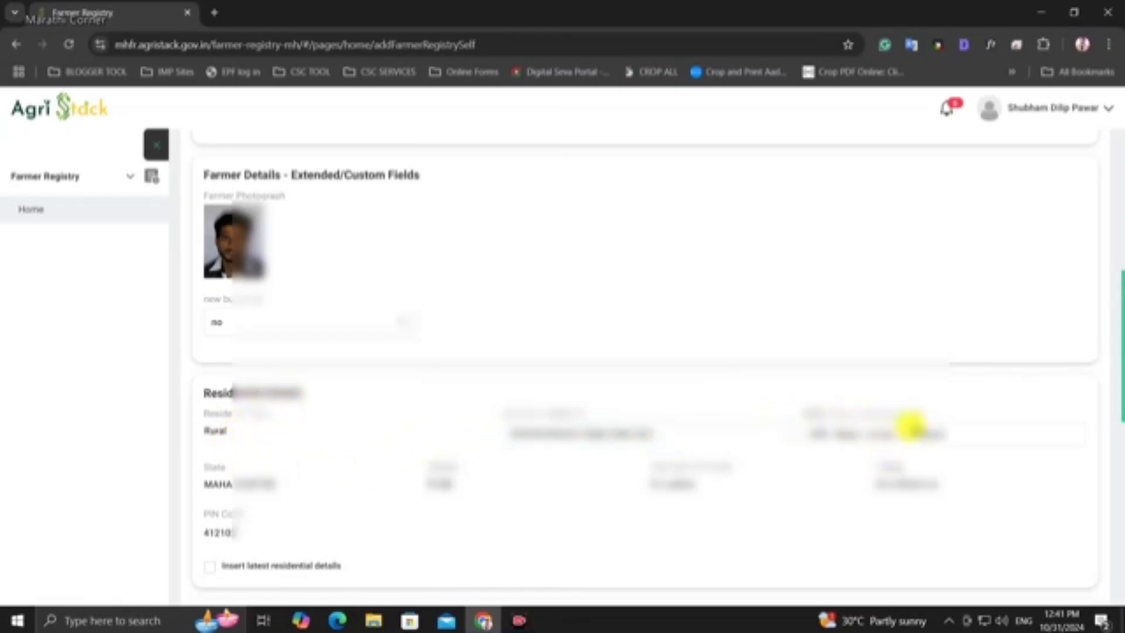
left_click(920, 423)
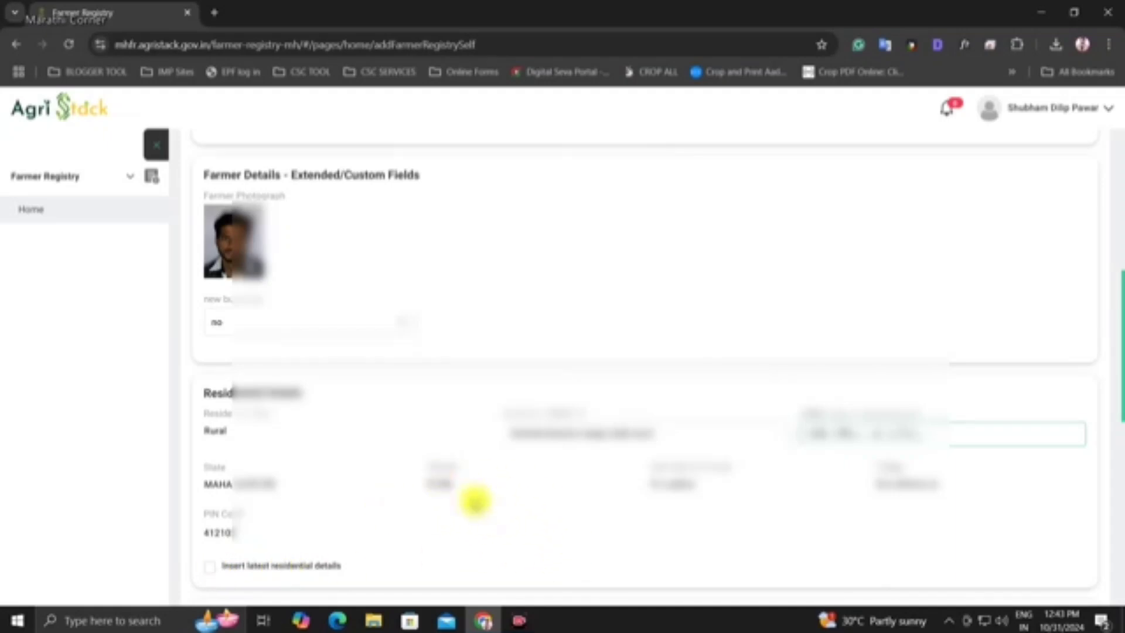
- Set the farmer type in the Land Holder Details to Owner
scroll(901, 589, "down", 5)
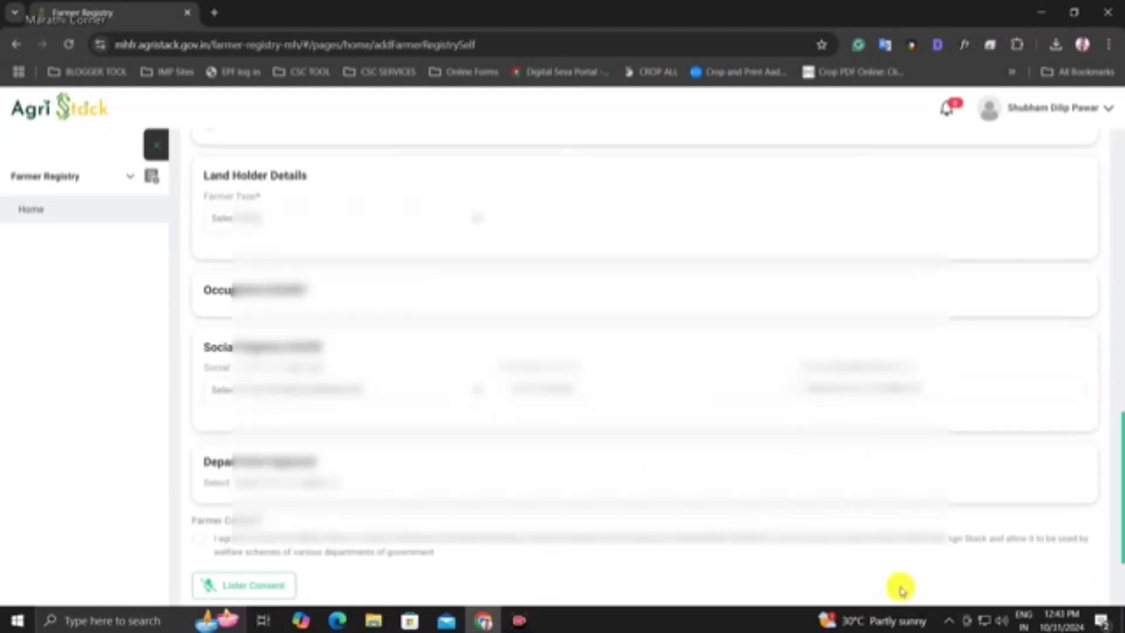
left_click(284, 220)
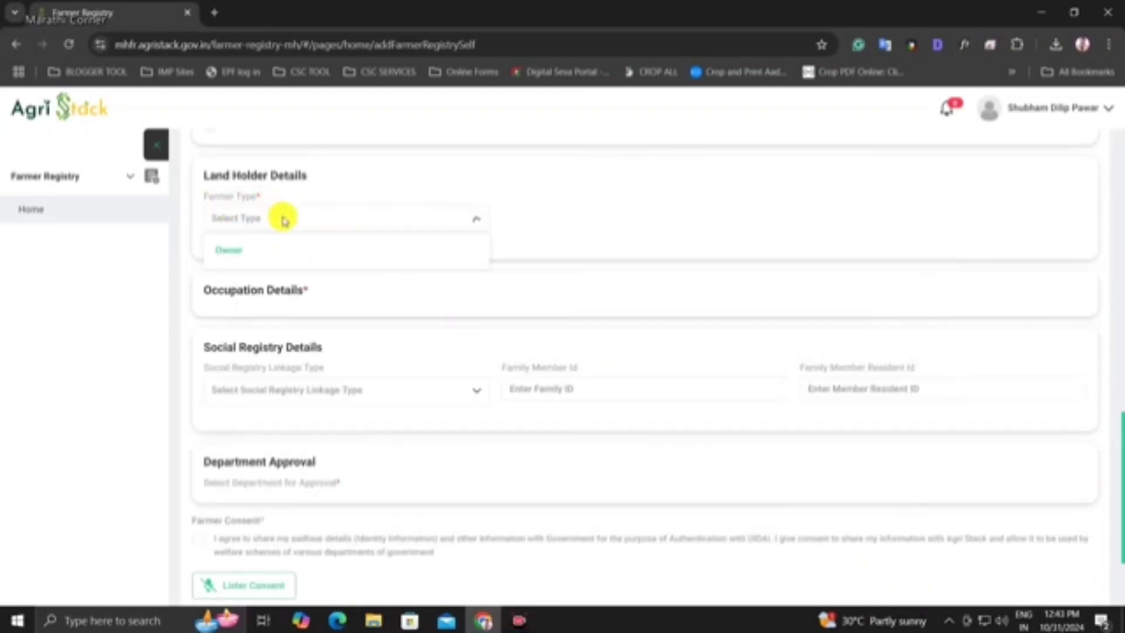
left_click(273, 250)
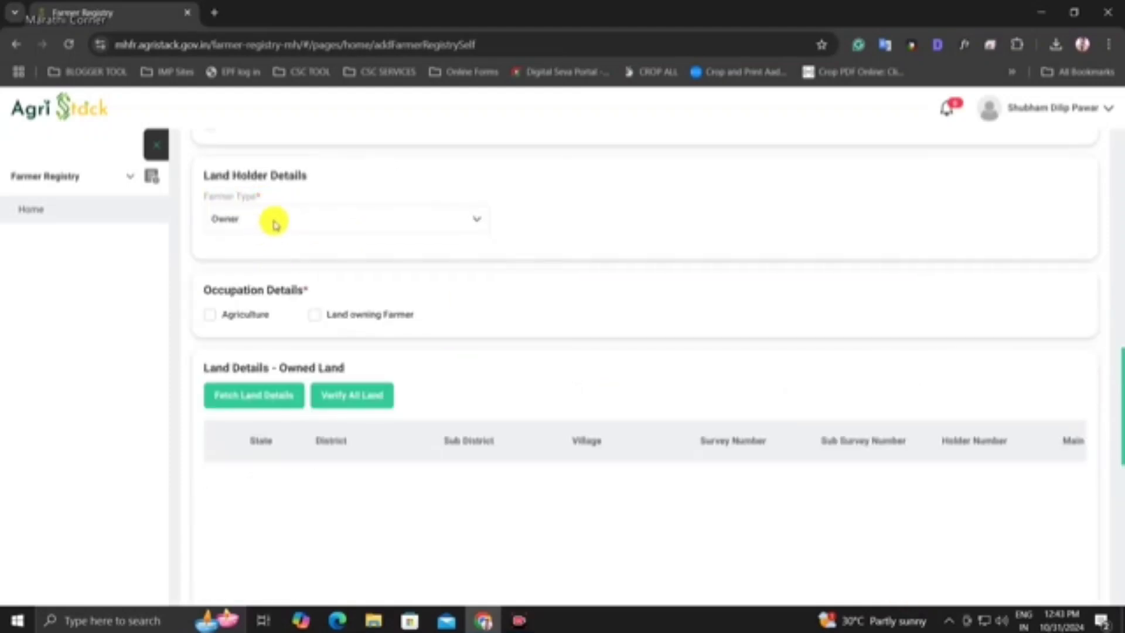
left_click(273, 220)
left_click(273, 220)
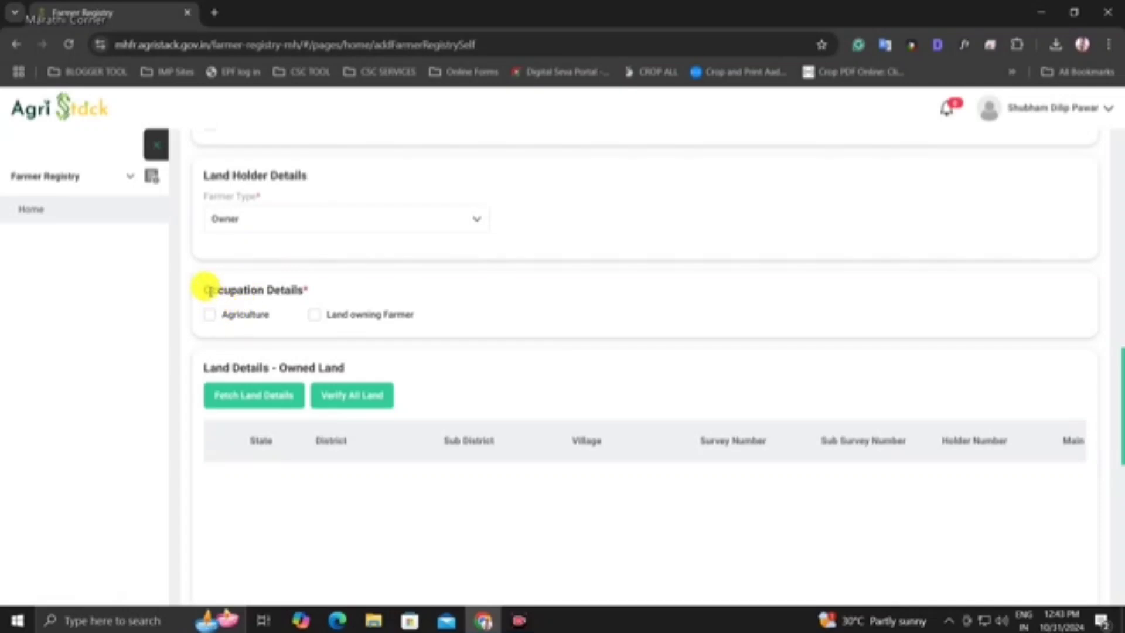
- Try both occupation options and leave only Agriculture ticked, with Land owning Farmer cleared
left_click(210, 315)
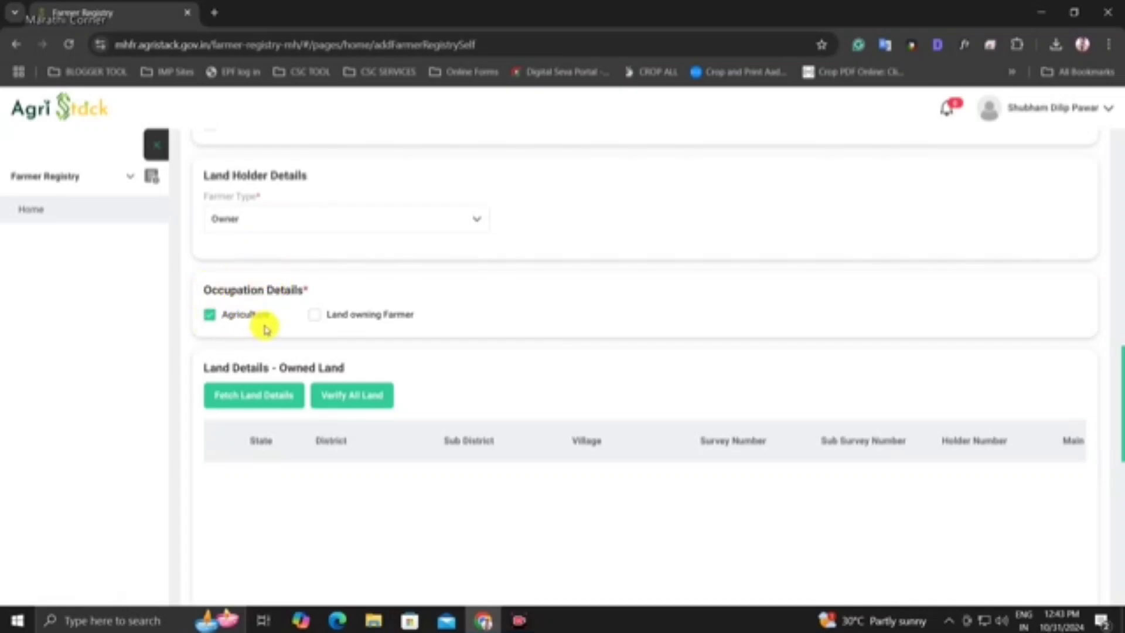
left_click(311, 315)
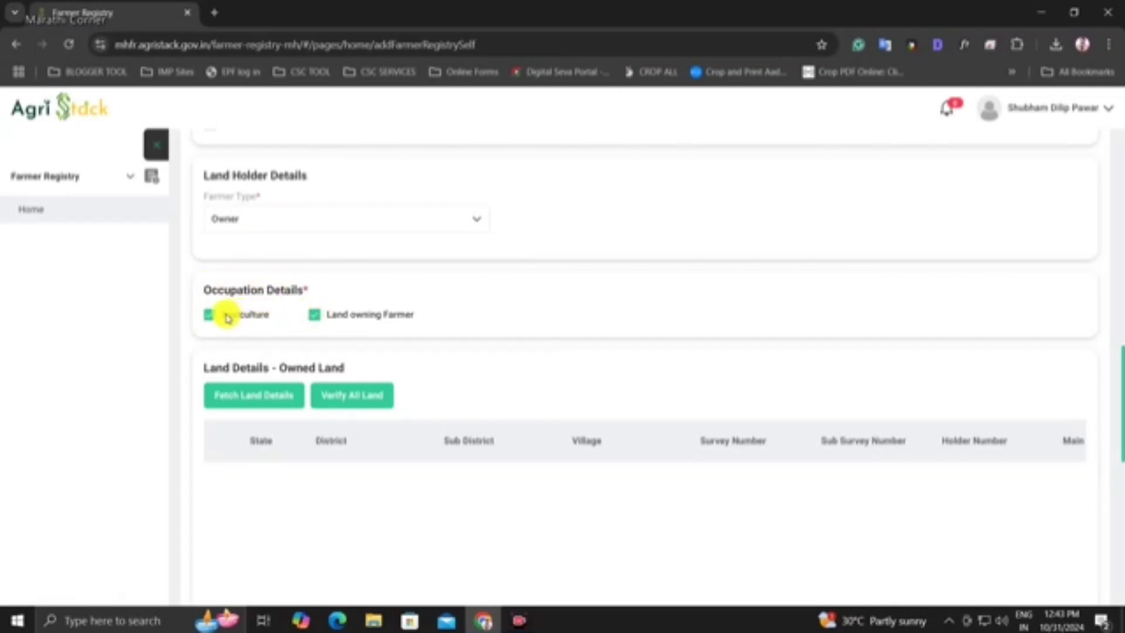
left_click(209, 315)
left_click(313, 316)
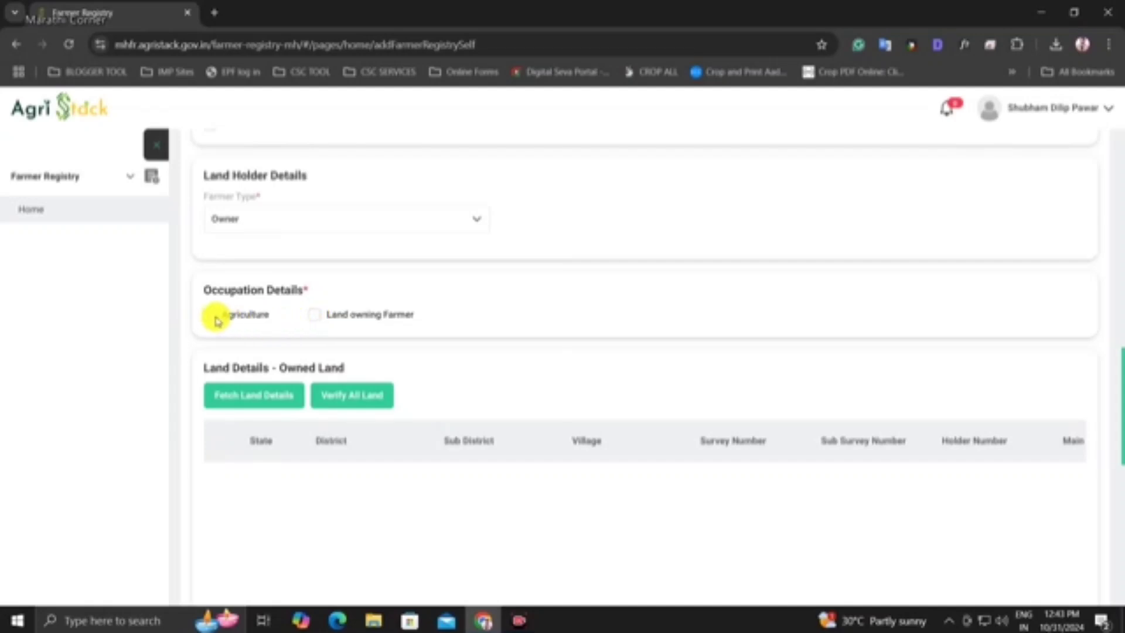
left_click(212, 316)
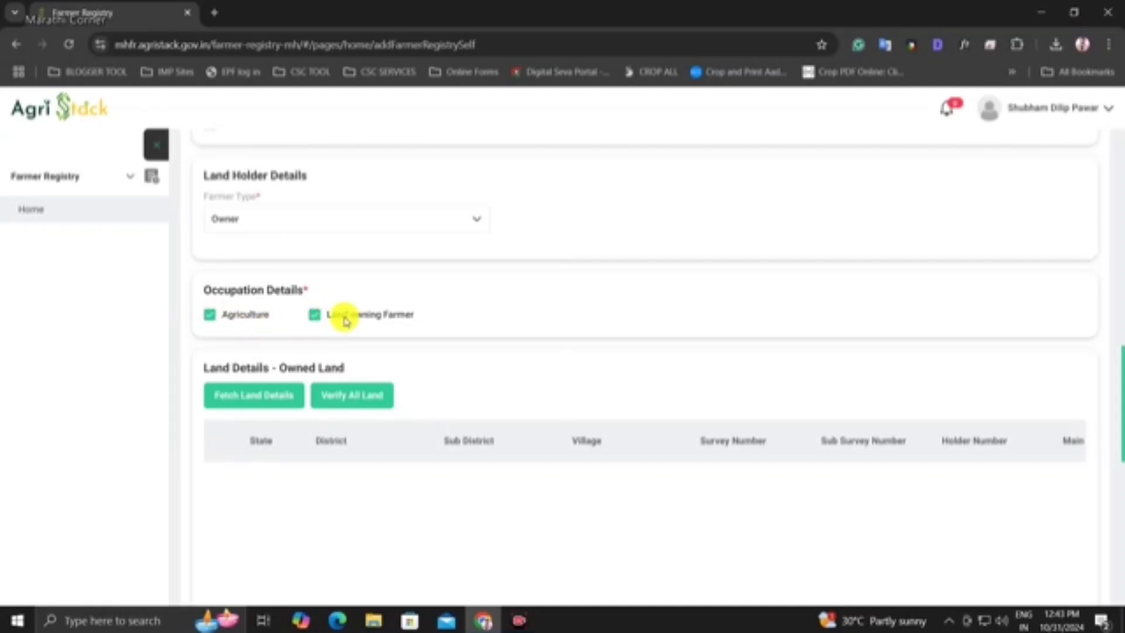
left_click(310, 319)
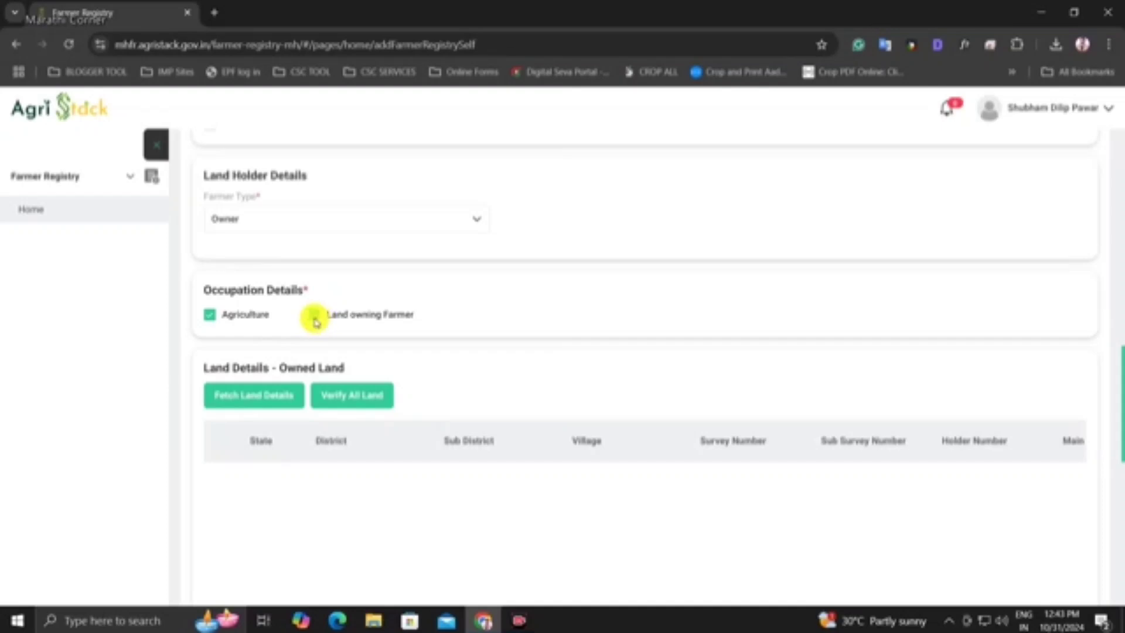
left_click(314, 319)
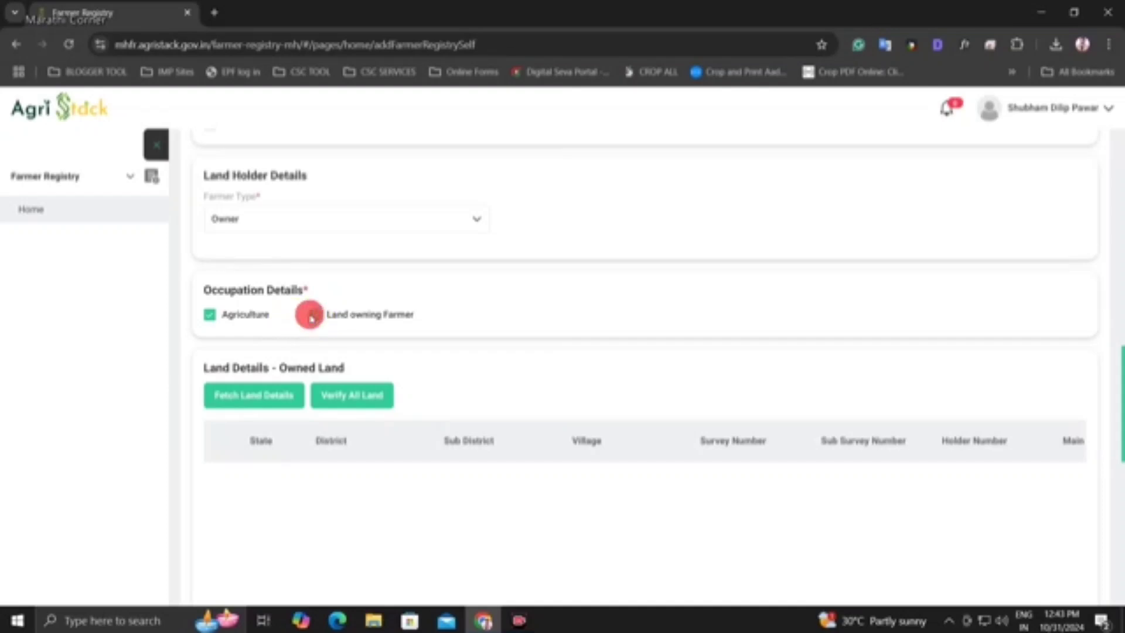
- Start fetching details of the owned land and choose PUNE as its district
left_click(269, 402)
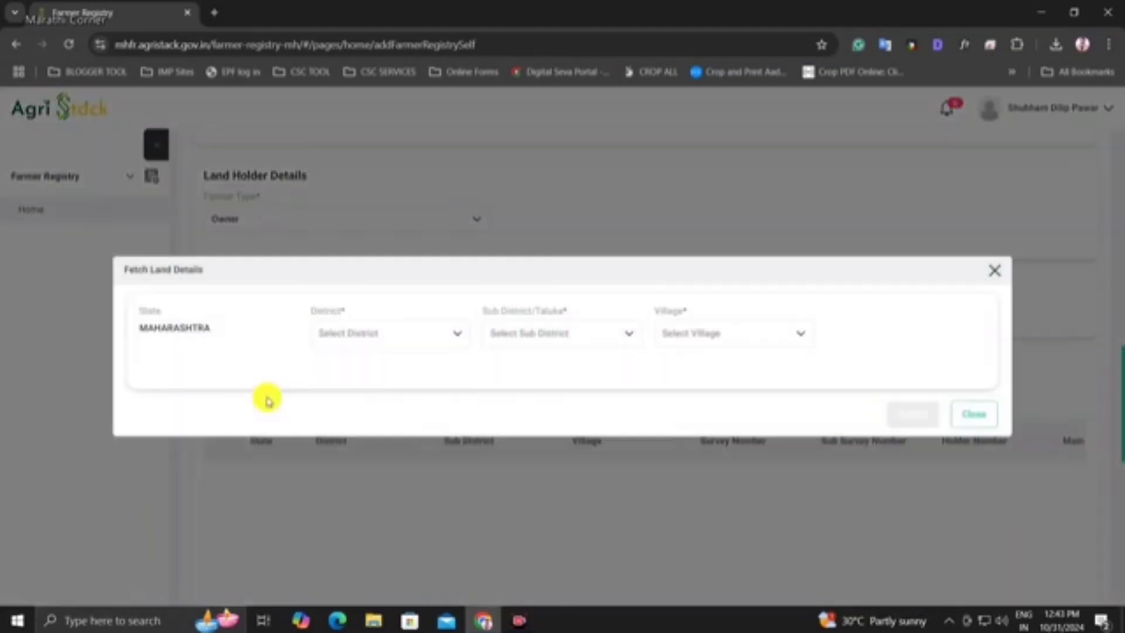
left_click(341, 335)
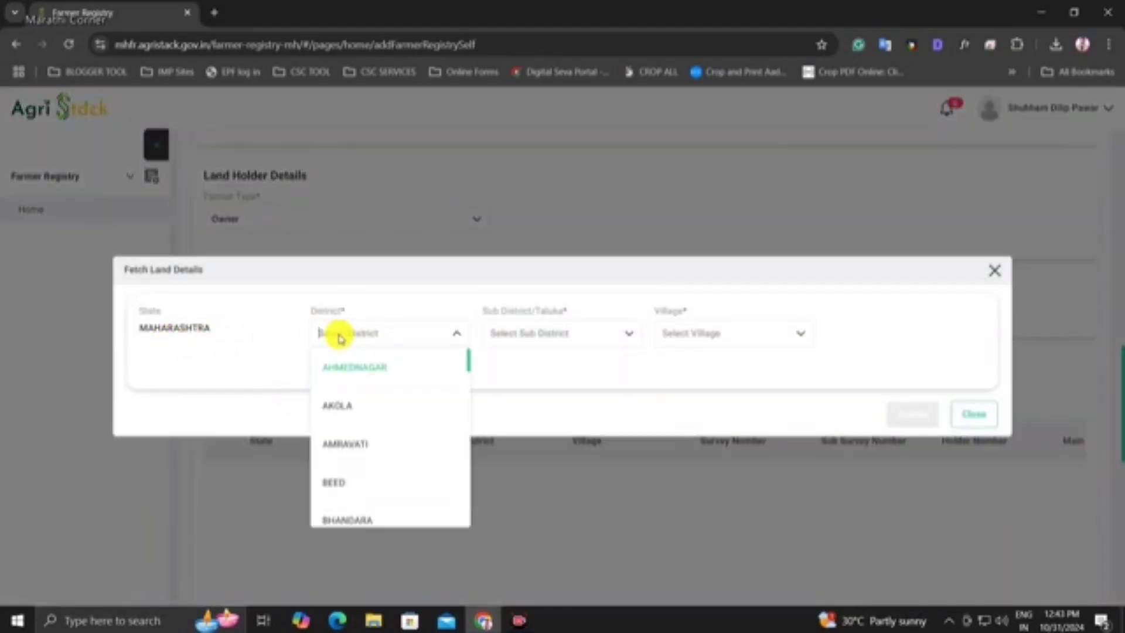
type("pun")
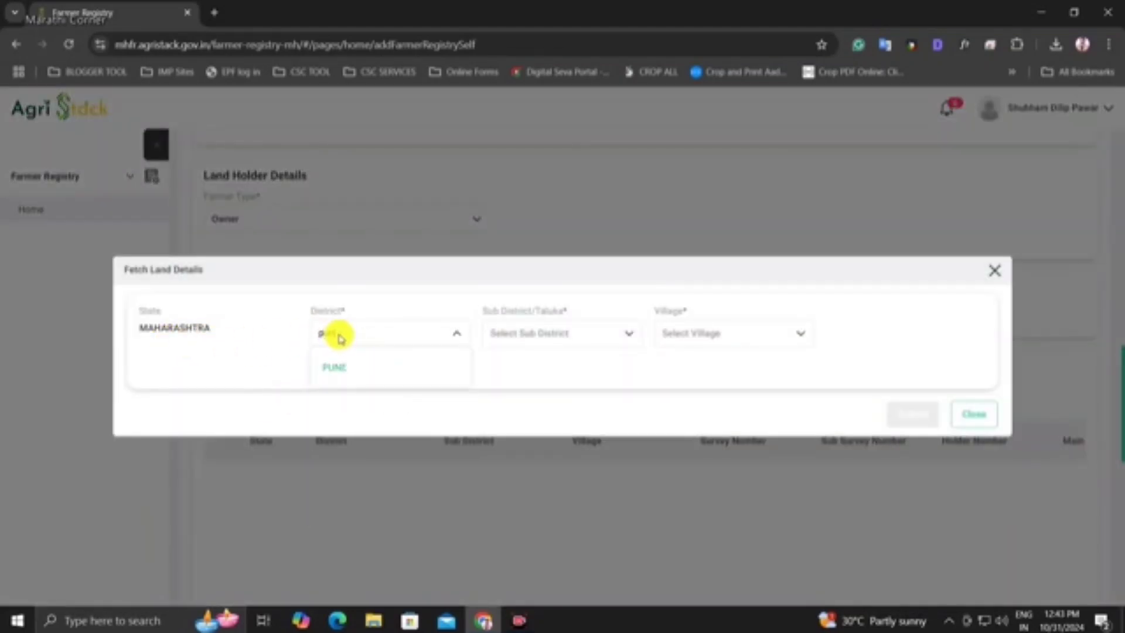
left_click(369, 369)
left_click(563, 332)
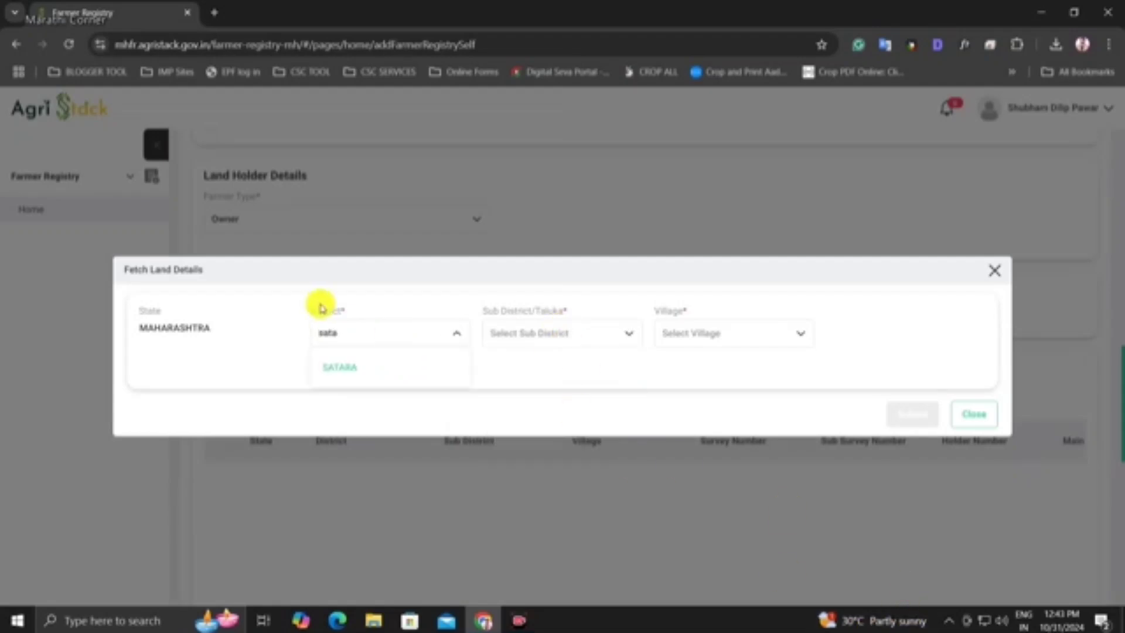
- Change the land's district to SATARA and select the sub-district Khandala and the village Padegaon
left_click(359, 359)
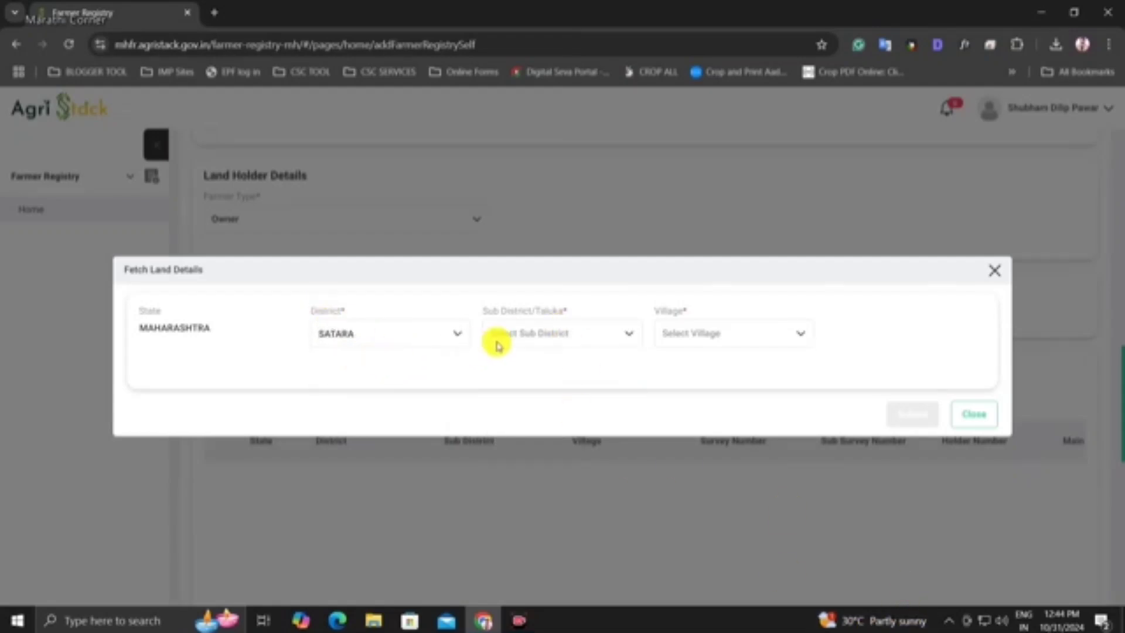
left_click(502, 343)
left_click(522, 443)
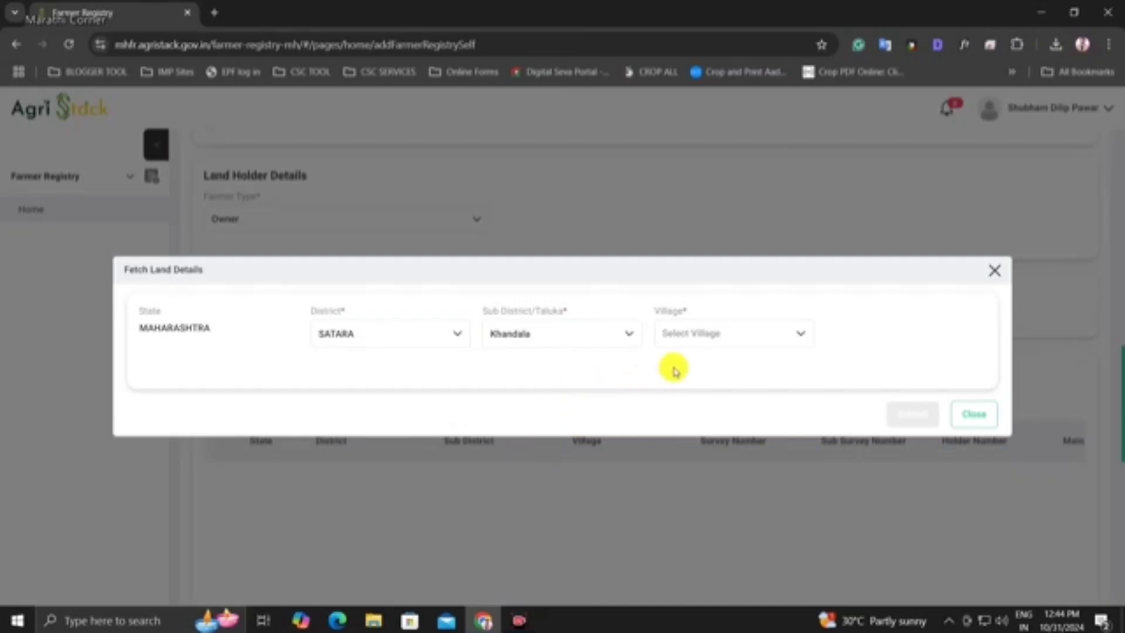
left_click(719, 332)
type("pad")
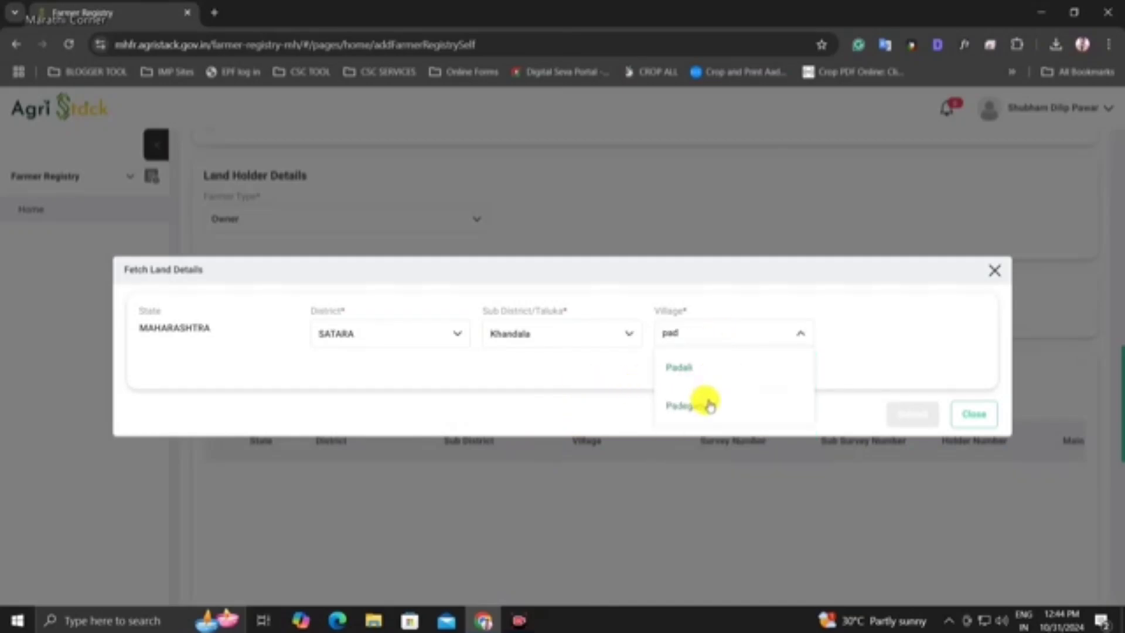
left_click(705, 403)
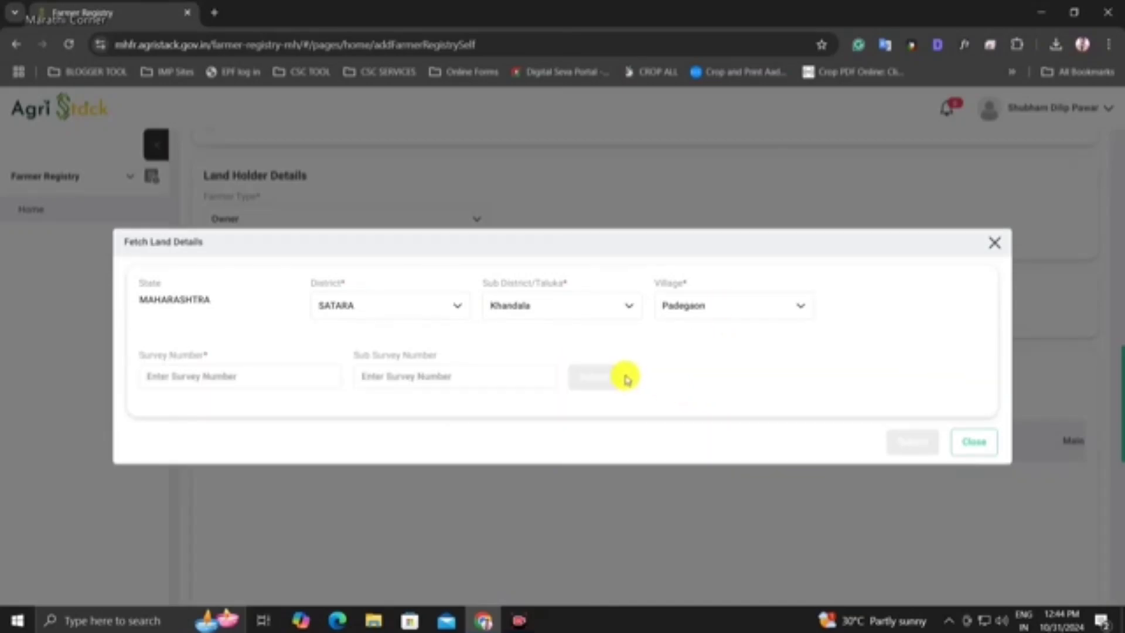
left_click_drag(154, 357, 177, 353)
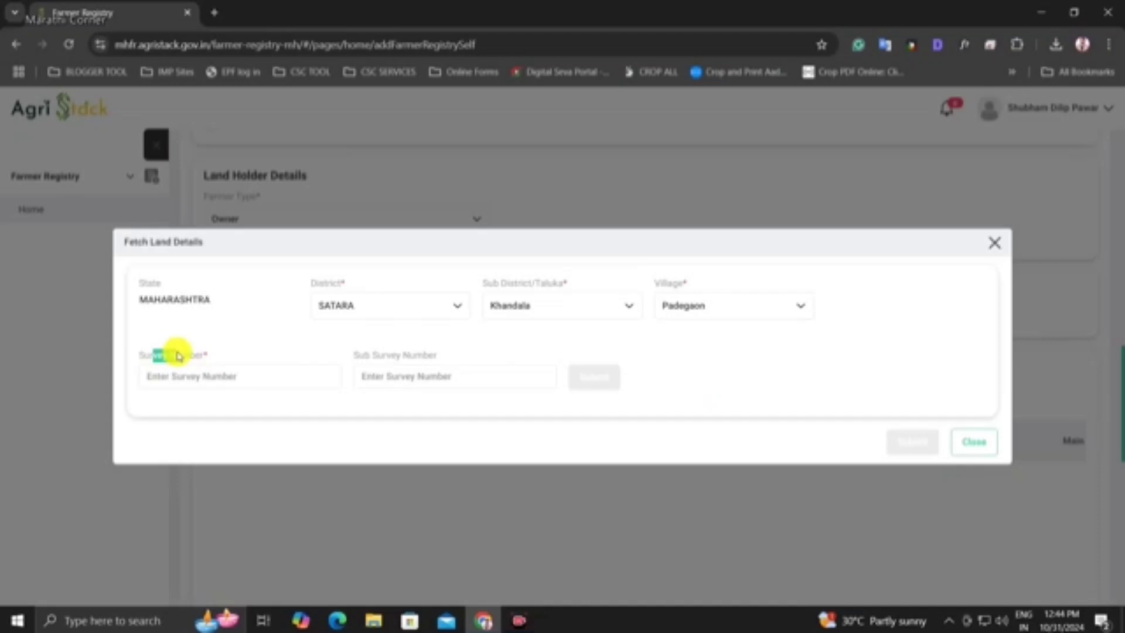
- Look up survey number 10-2 in Padegaon and choose the matching landholder record
left_click(218, 375)
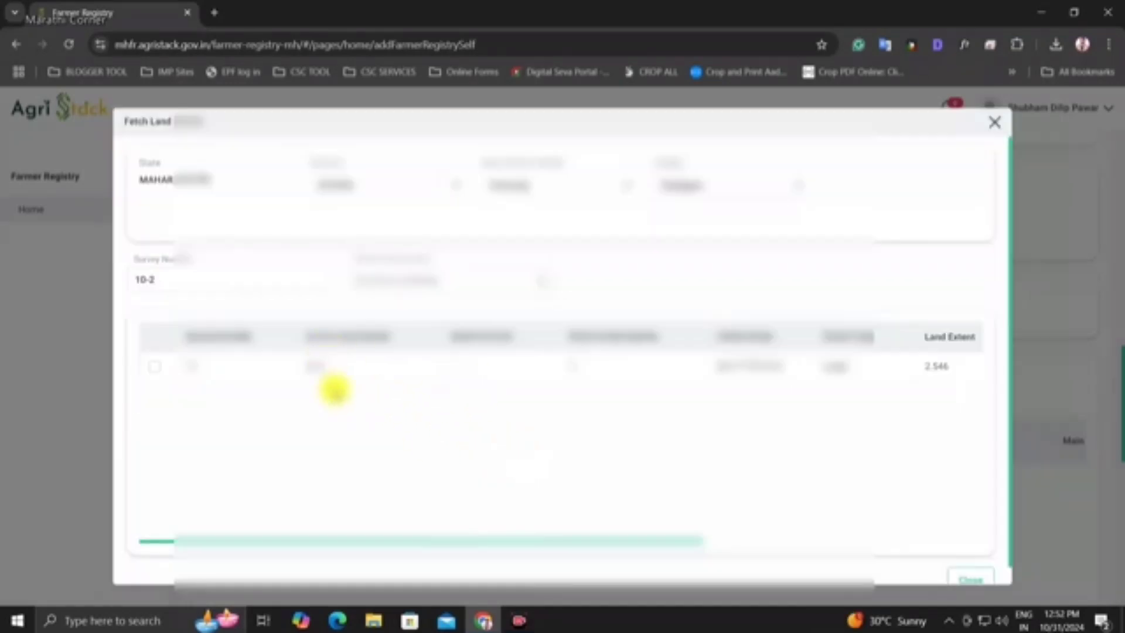
left_click(159, 369)
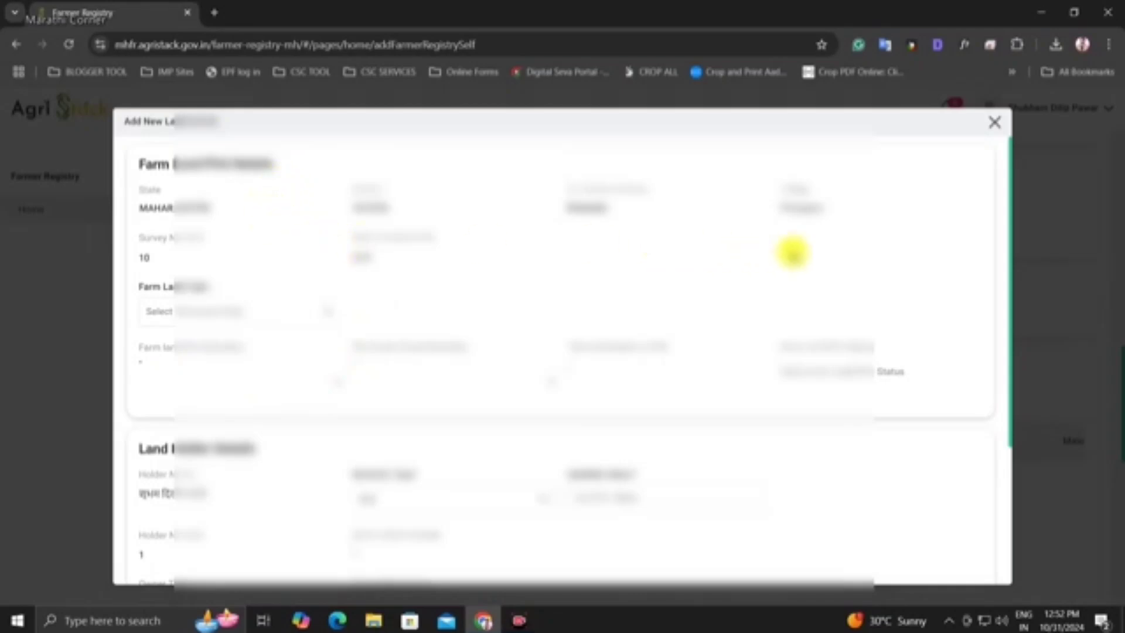
- Review the farm land details and set the farm land type to Agriculture, trying the non-agricultural option before returning to it
scroll(307, 312, "down", 3)
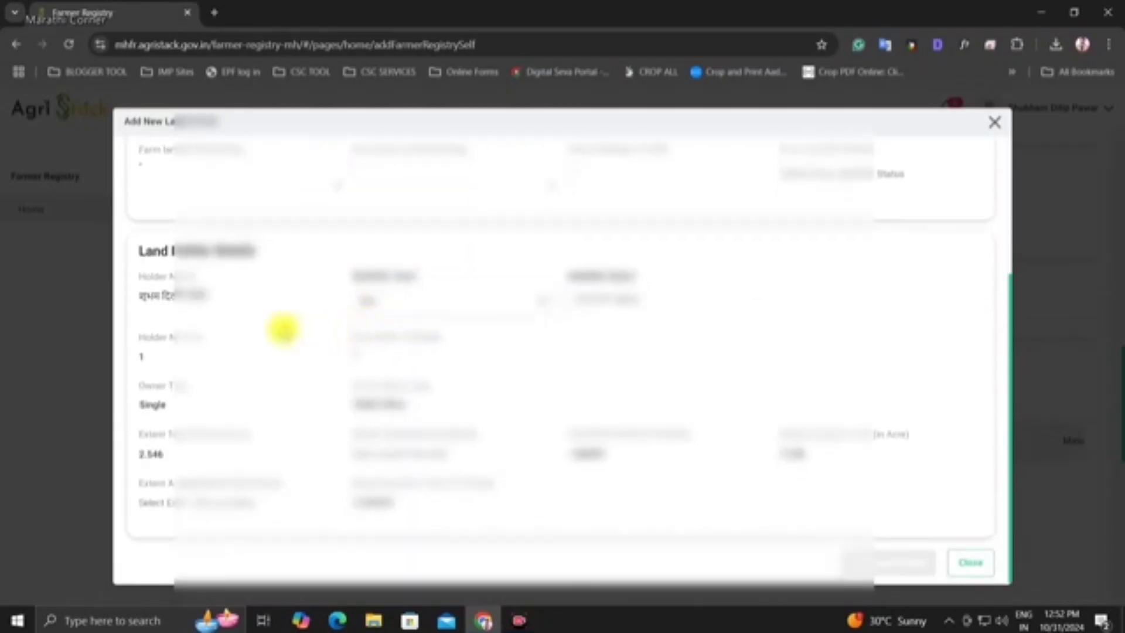
scroll(393, 315, "up", 3)
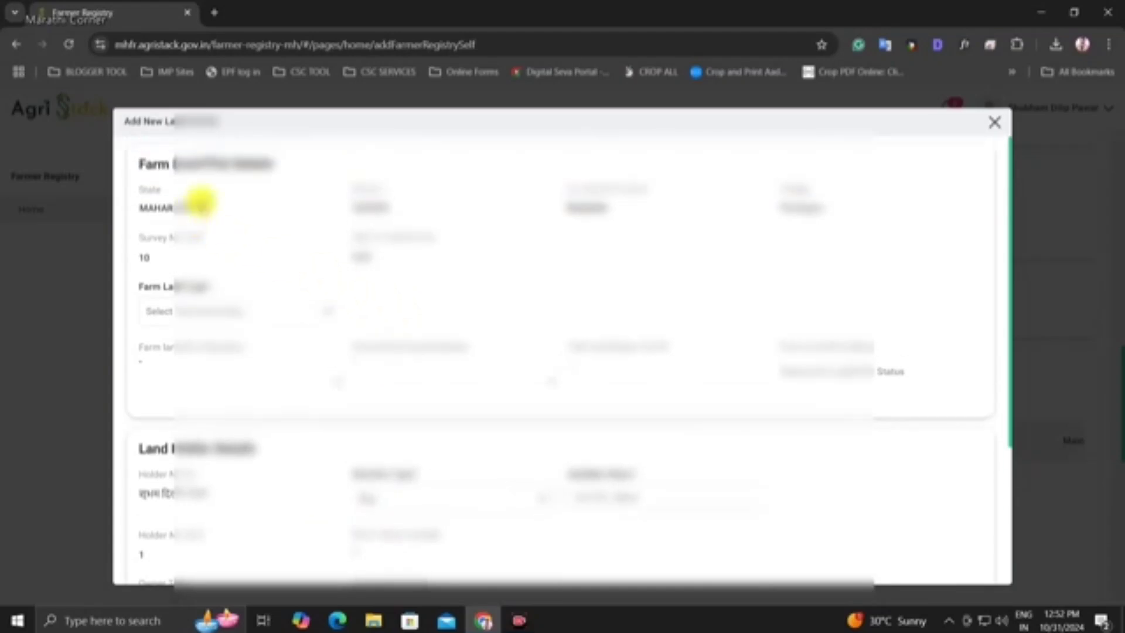
scroll(226, 178, "down", 2)
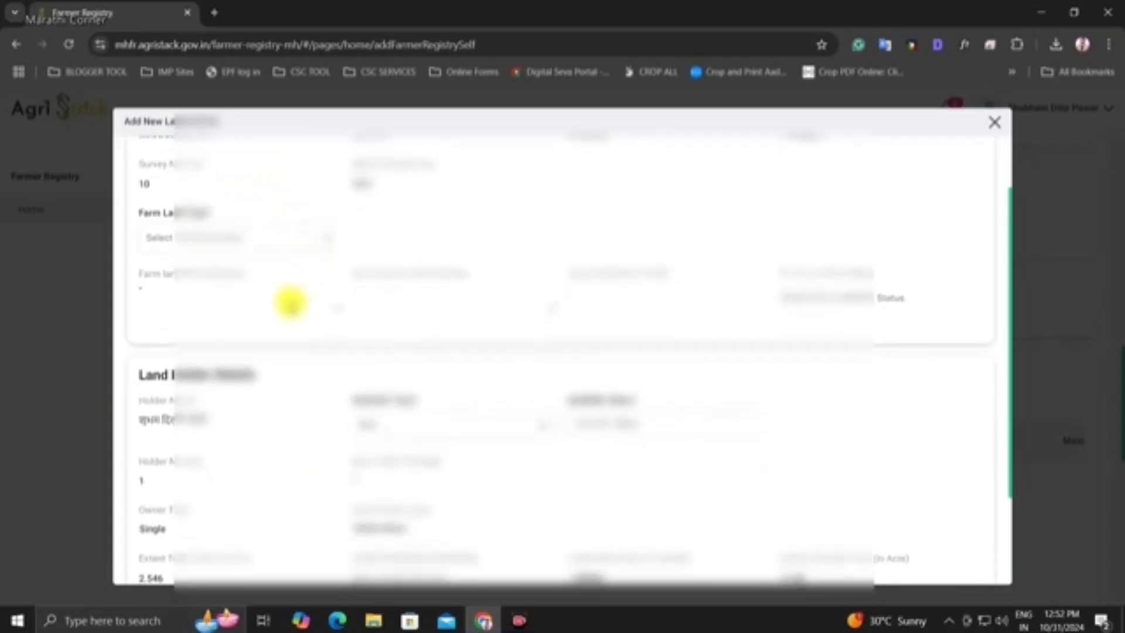
left_click(249, 240)
scroll(256, 244, "up", 2)
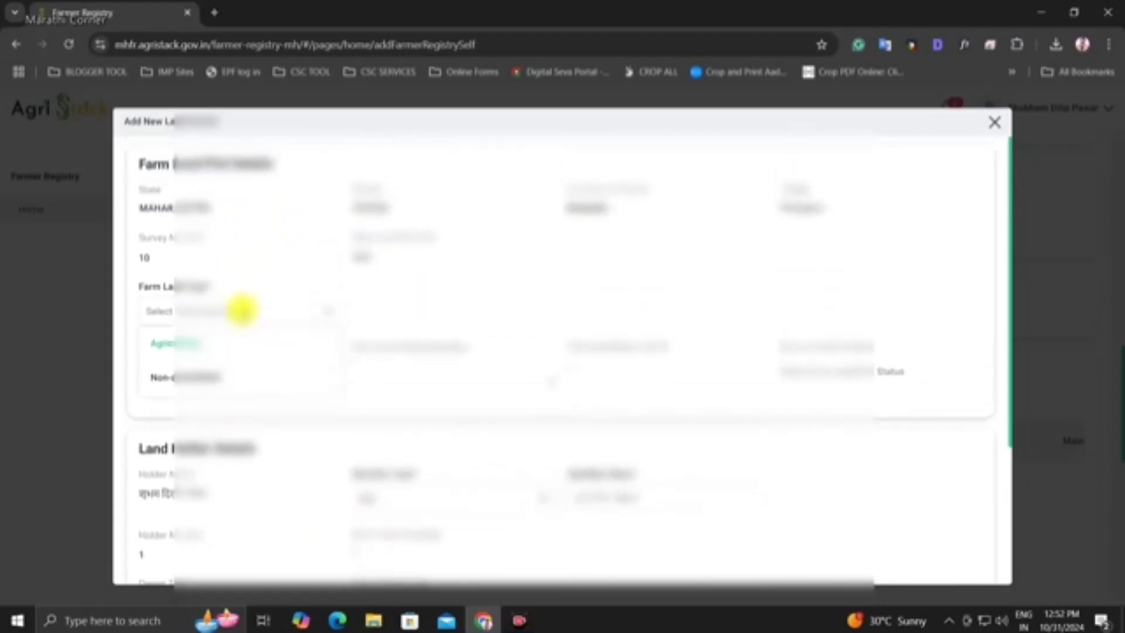
left_click(242, 347)
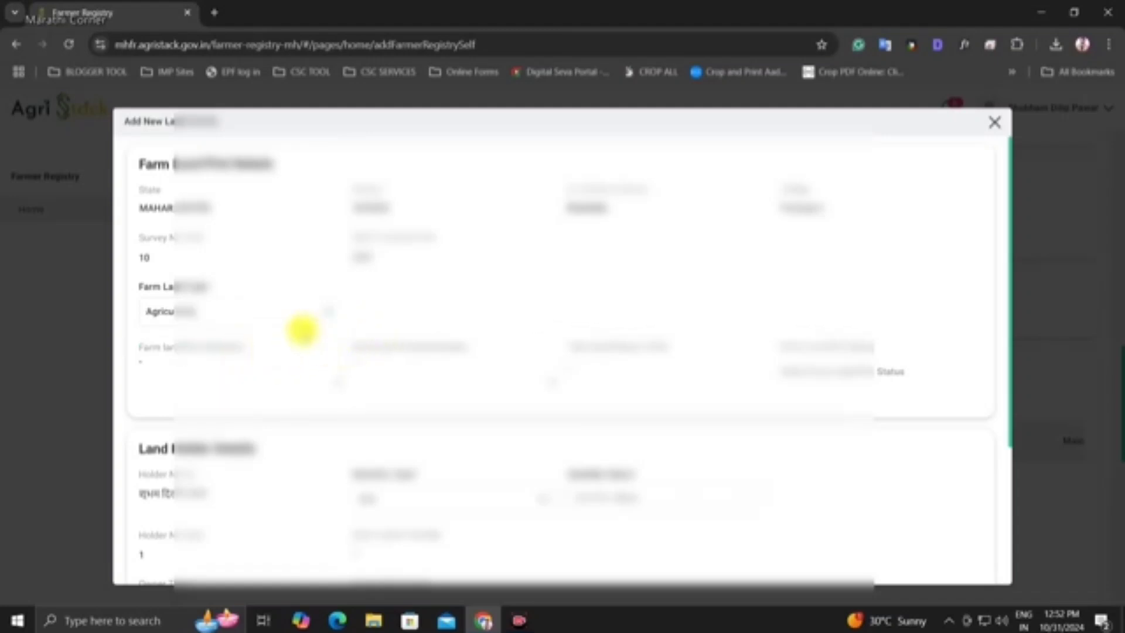
left_click(284, 324)
left_click(266, 375)
left_click(273, 328)
left_click(263, 345)
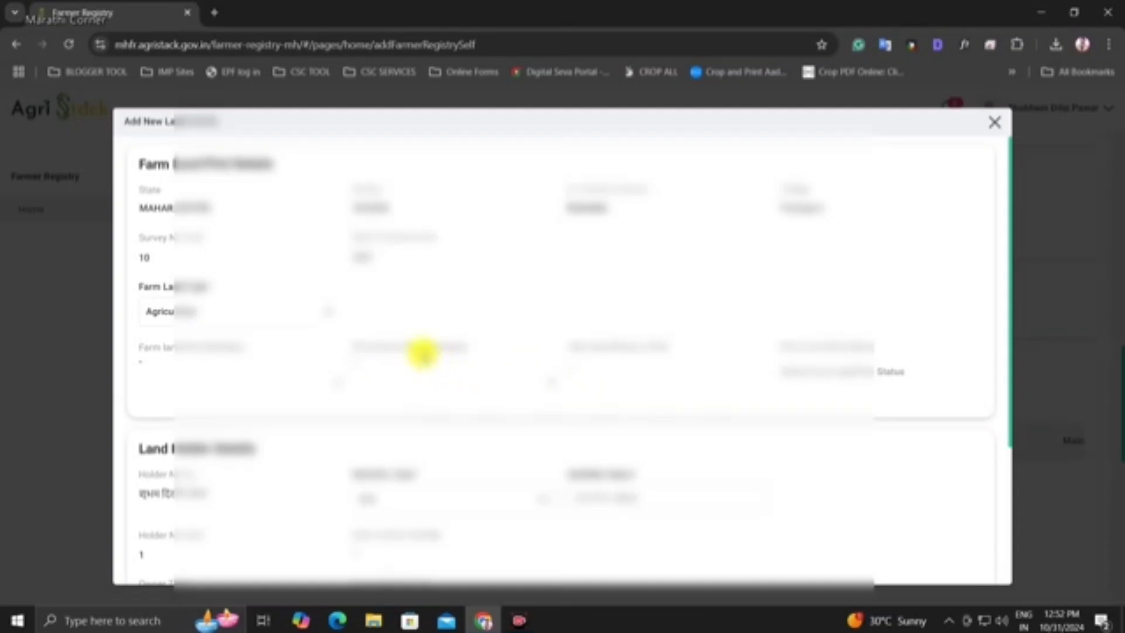
- Complete the fields beside the holder's name in the Land Holder section and add the land details to the form
scroll(361, 343, "down", 3)
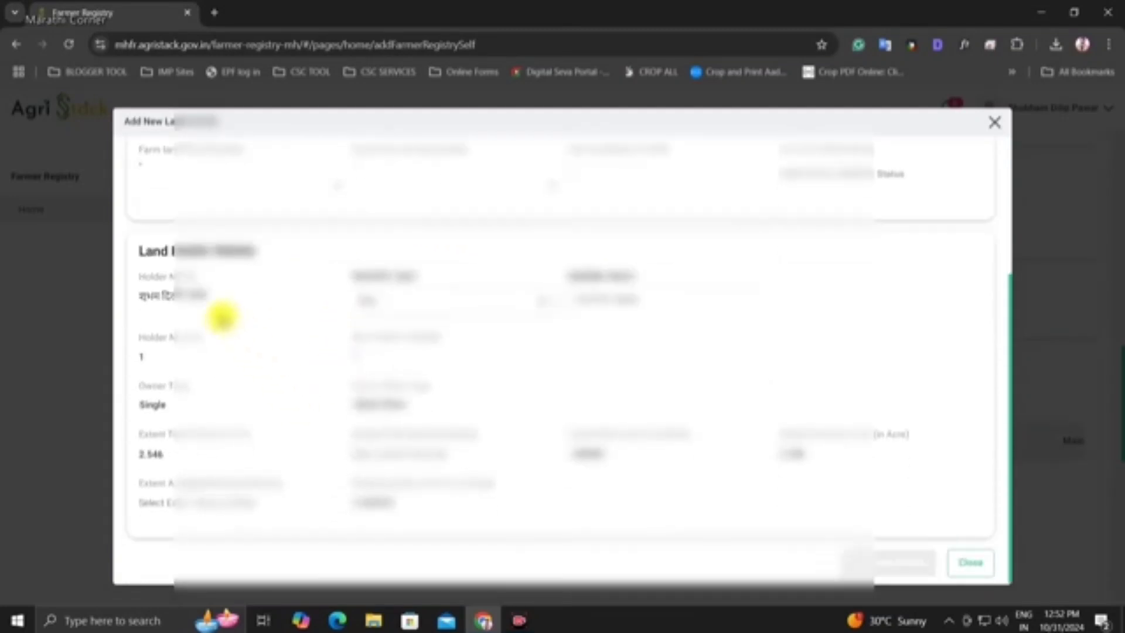
left_click(429, 297)
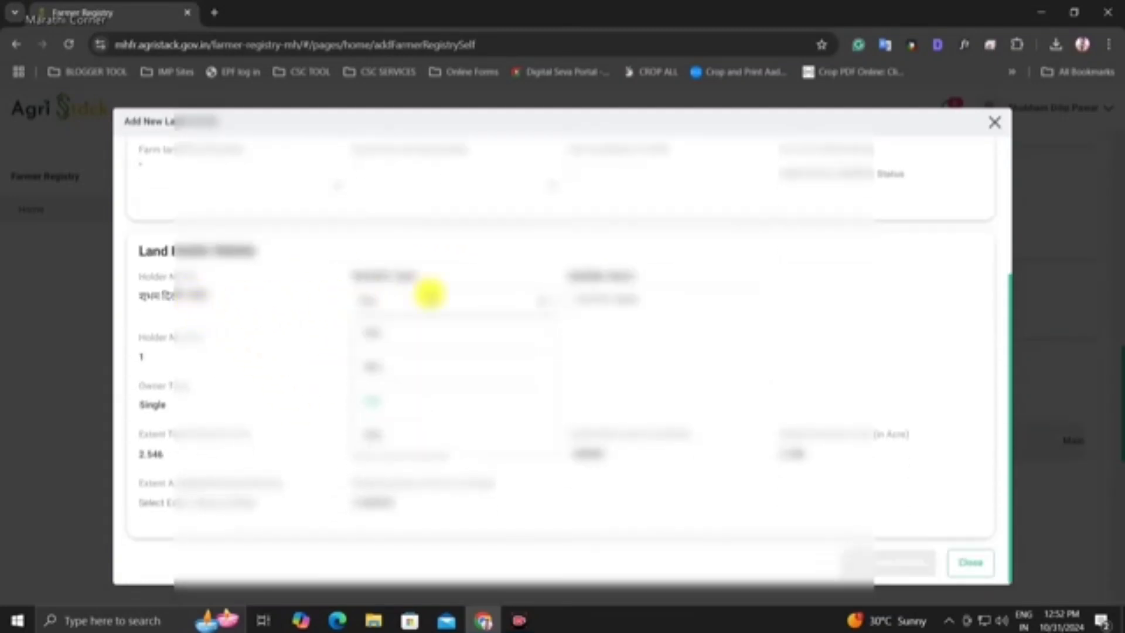
left_click(418, 334)
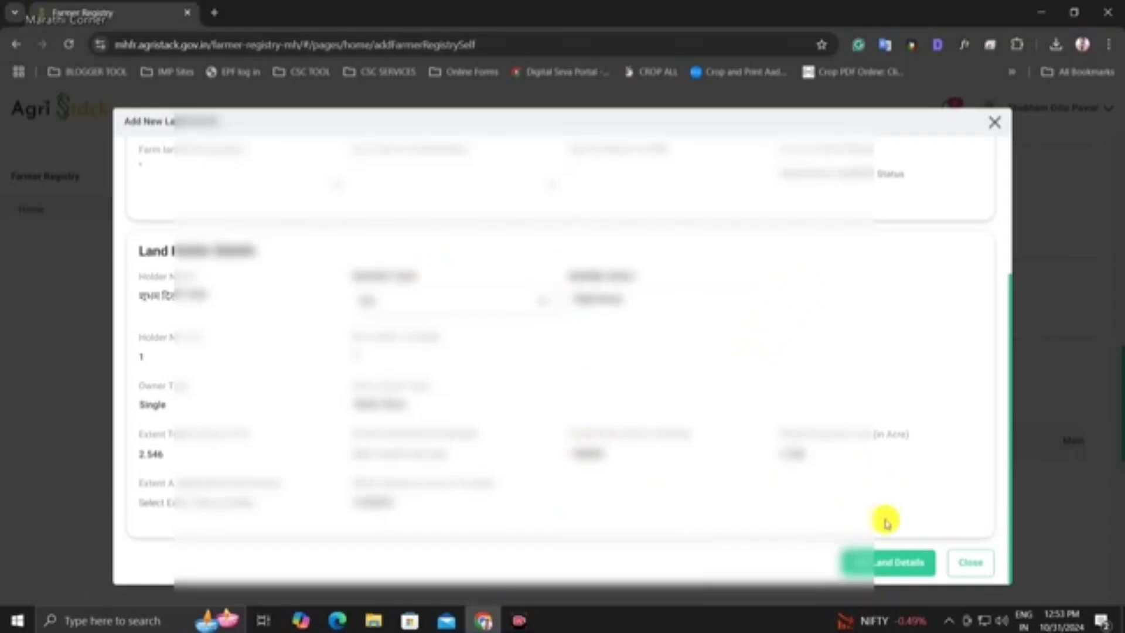
left_click(890, 564)
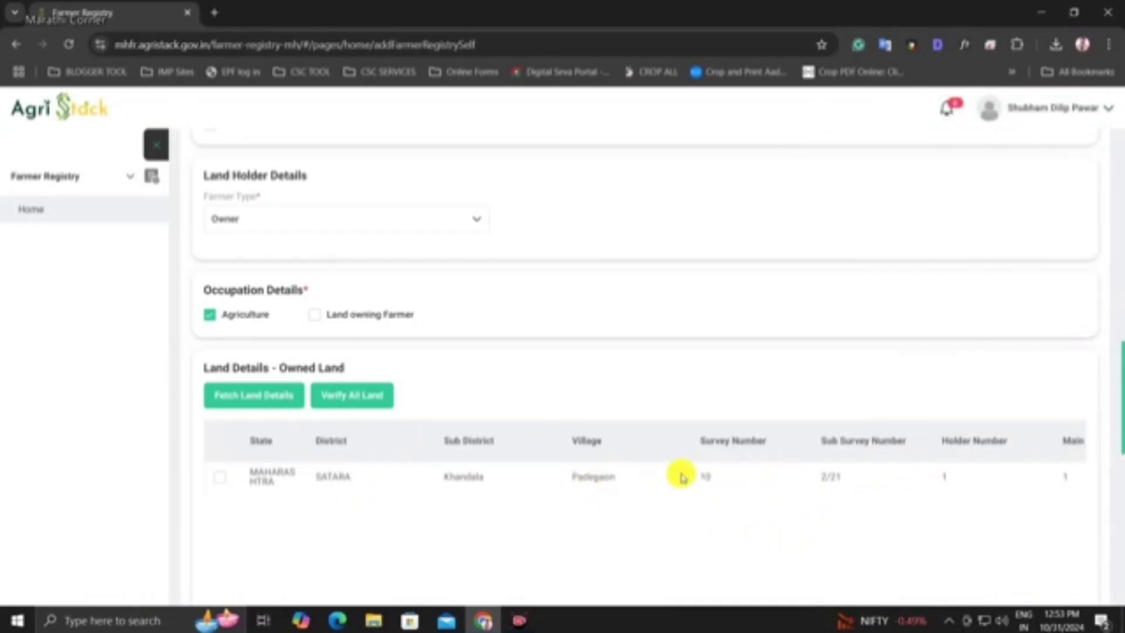
left_click(252, 404)
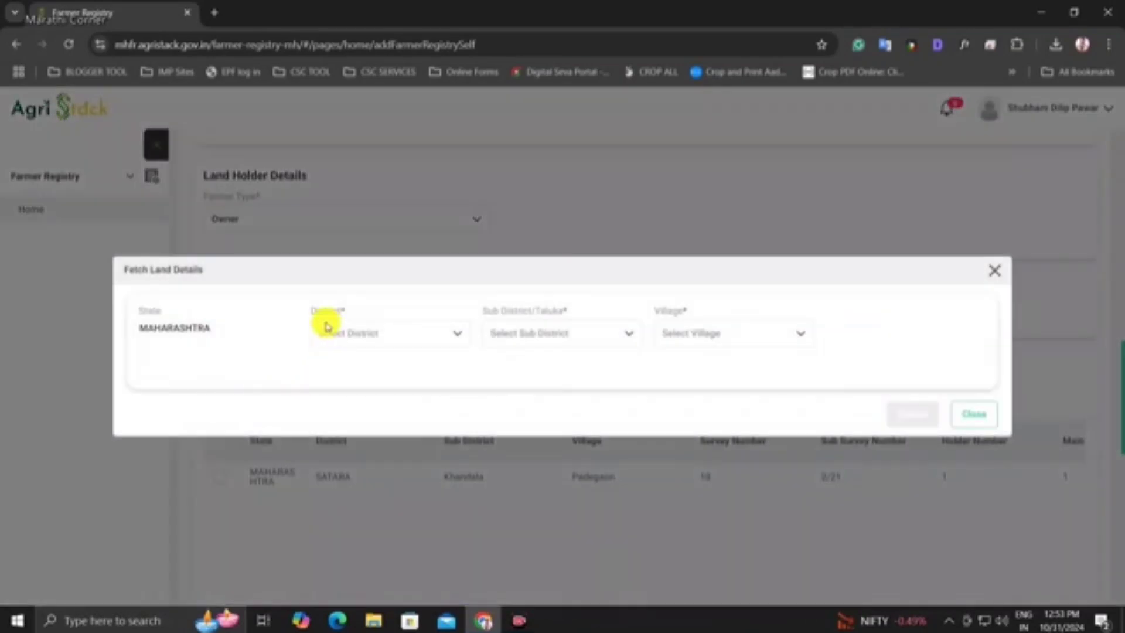
left_click(378, 336)
type("sa")
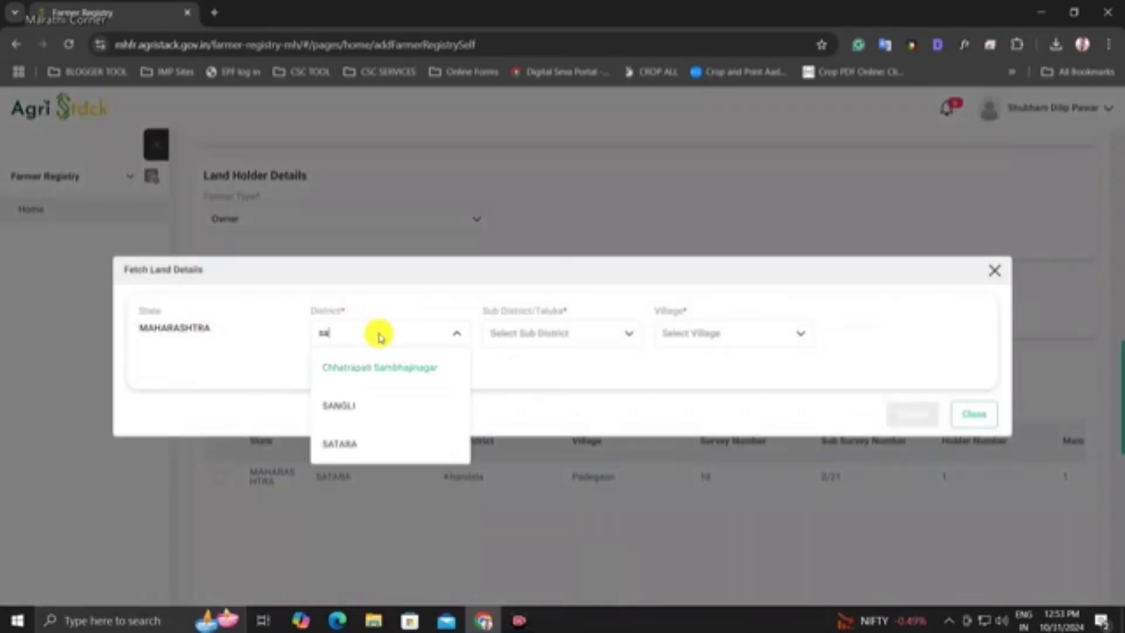
left_click(375, 439)
left_click(527, 333)
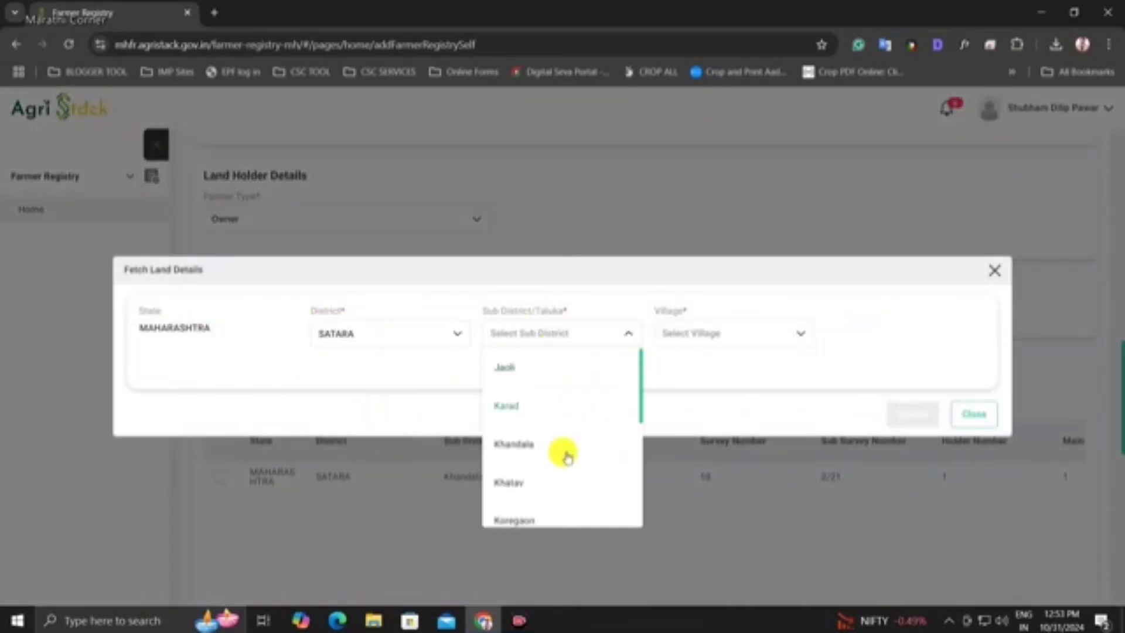
left_click(528, 444)
left_click(798, 335)
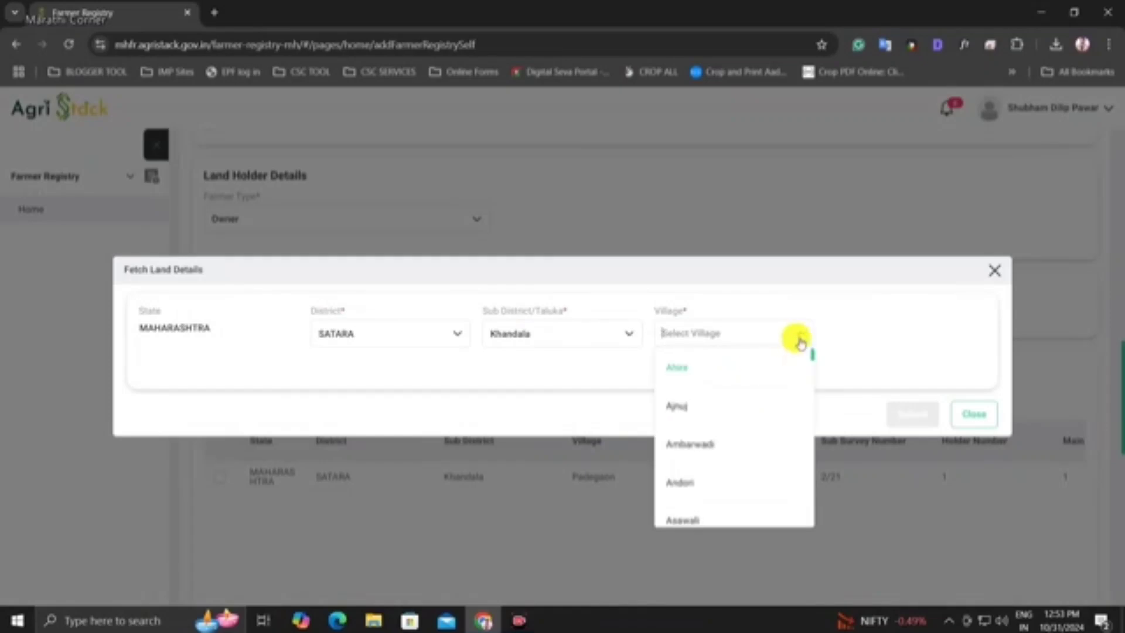
left_click(996, 272)
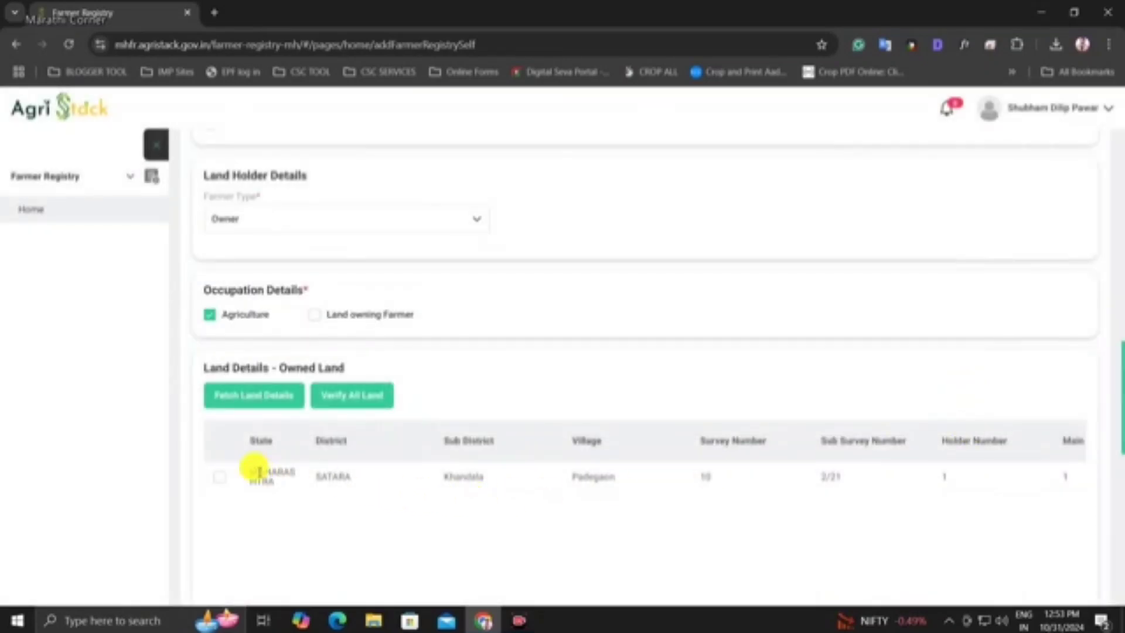
- Review the added parcel and farmer category under Owned Land, and verify all land
scroll(269, 463, "down", 1)
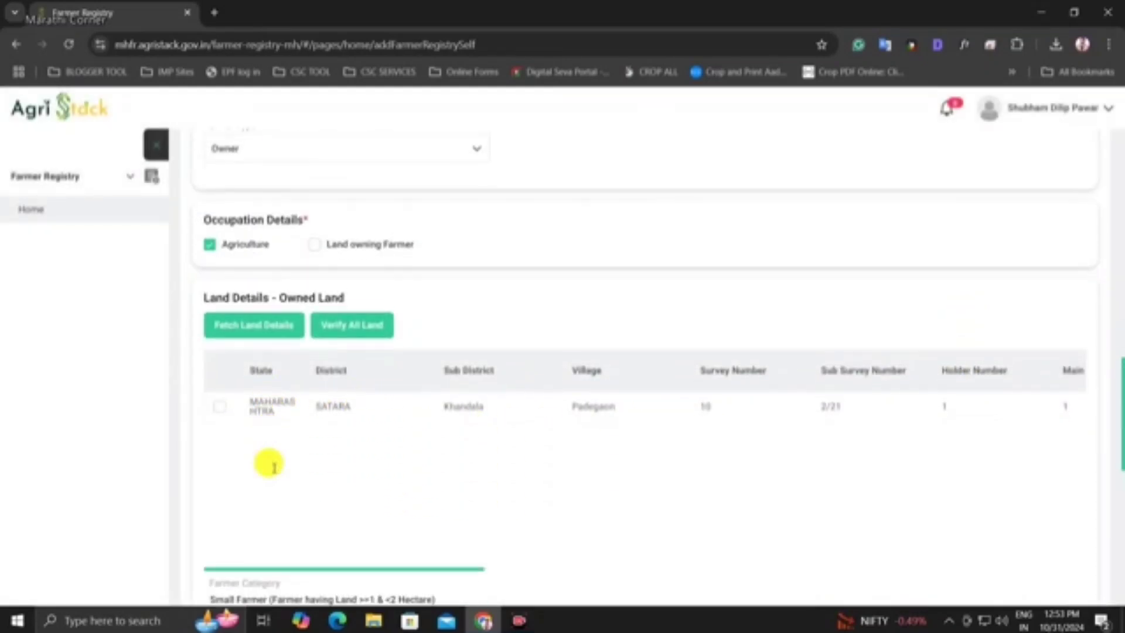
scroll(238, 395, "down", 1)
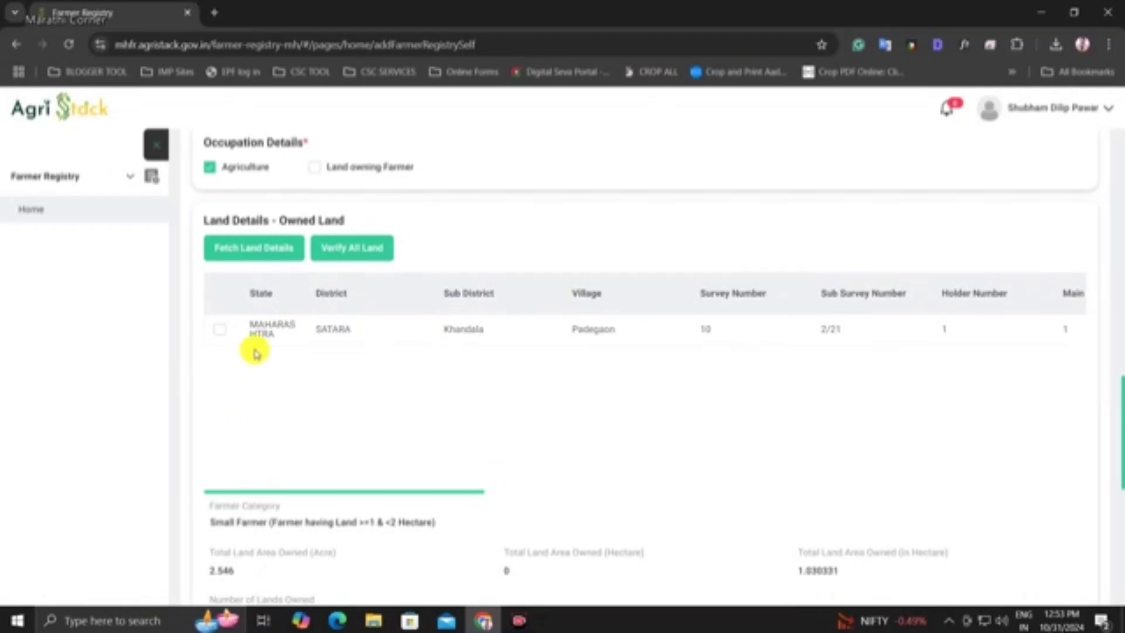
scroll(275, 355, "up", 1)
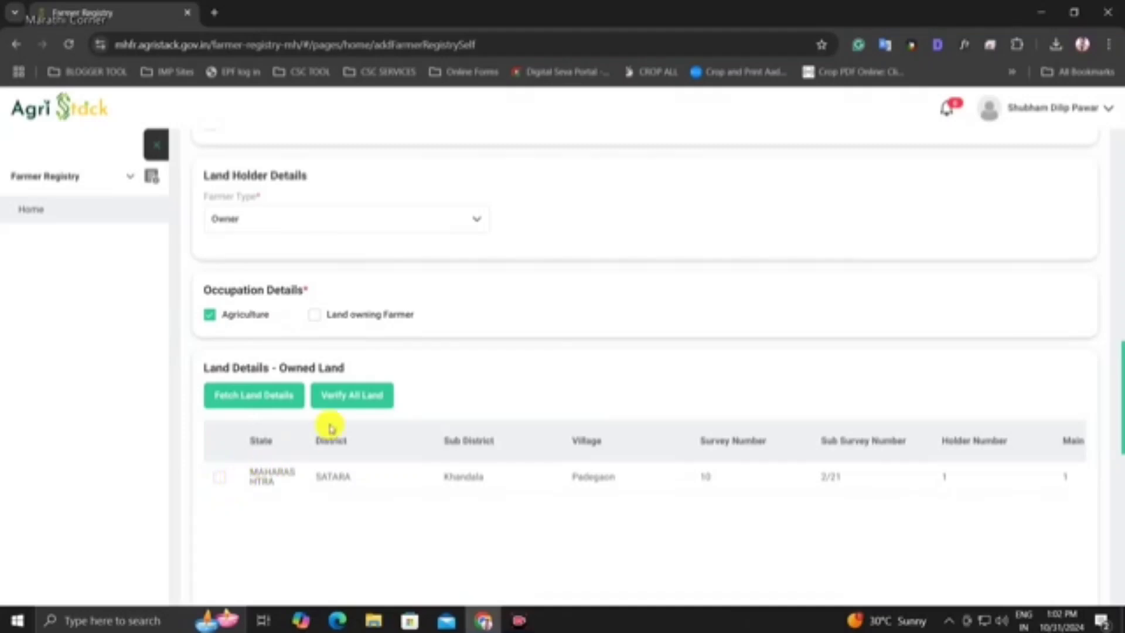
left_click(359, 398)
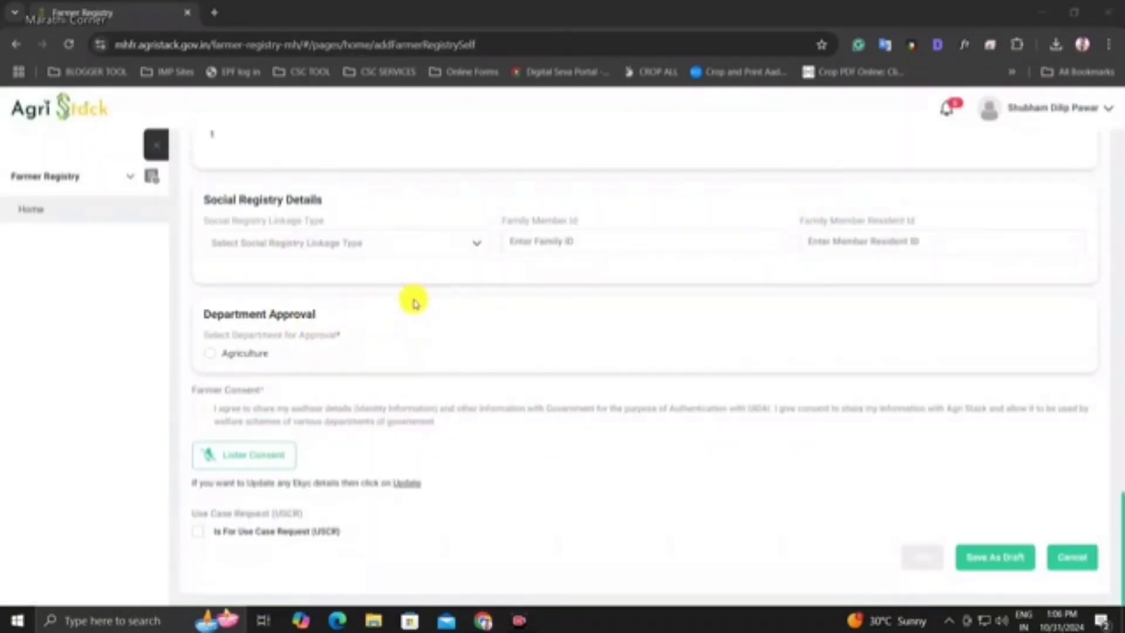
- Select Agriculture as the department for approval, tick the farmer consent and play its audio version
scroll(463, 289, "up", 1)
scroll(461, 281, "up", 1)
scroll(462, 279, "down", 2)
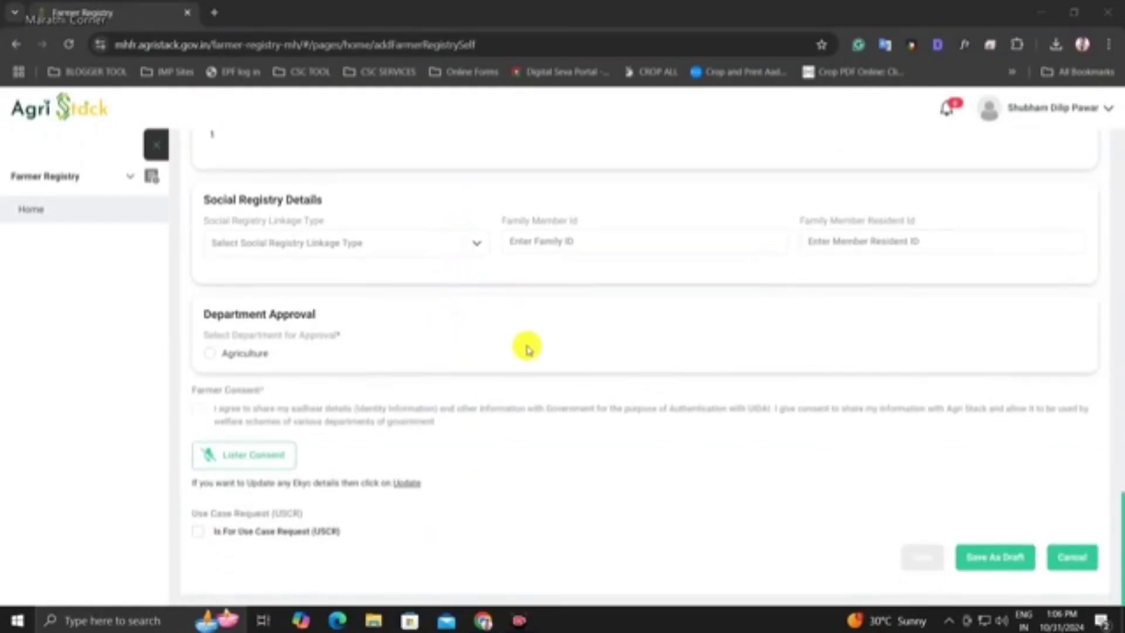
left_click(209, 355)
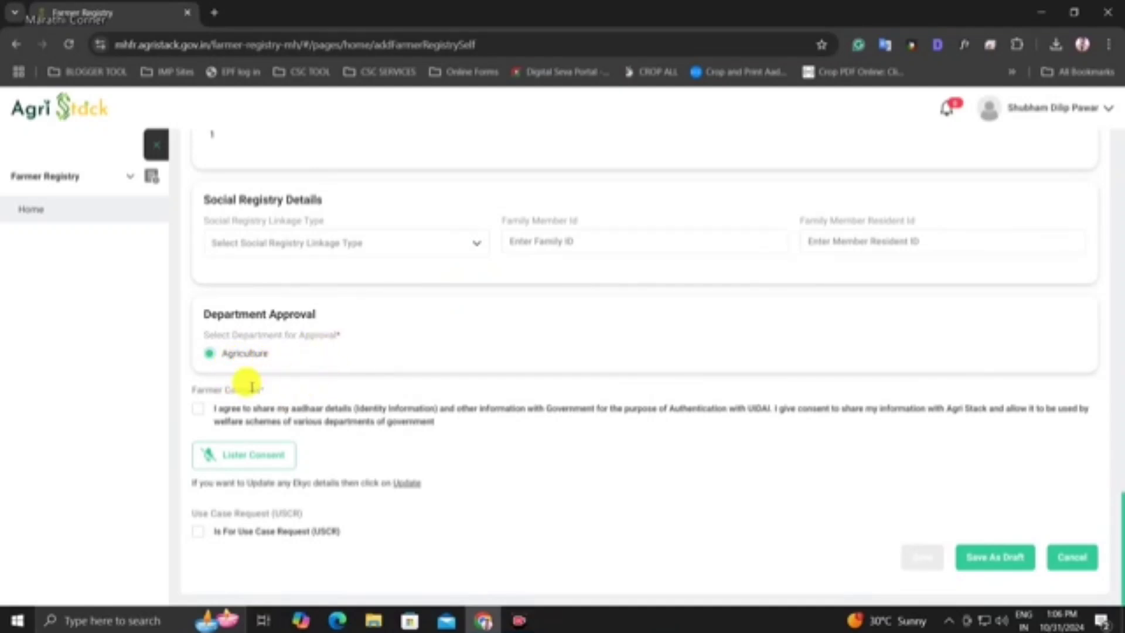
left_click(198, 408)
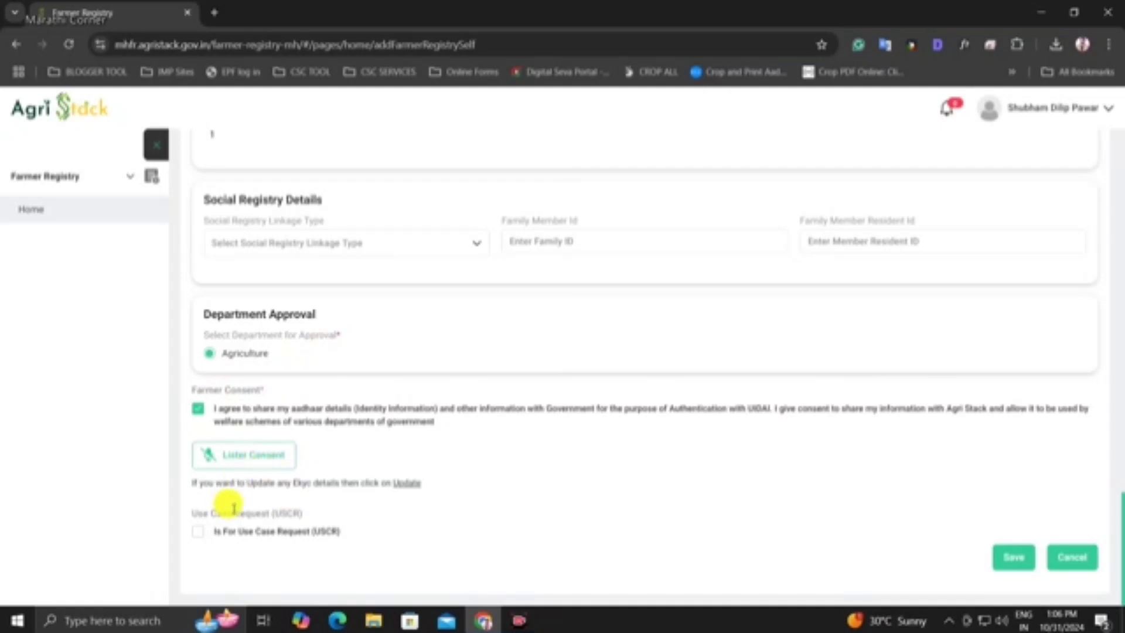
left_click(258, 466)
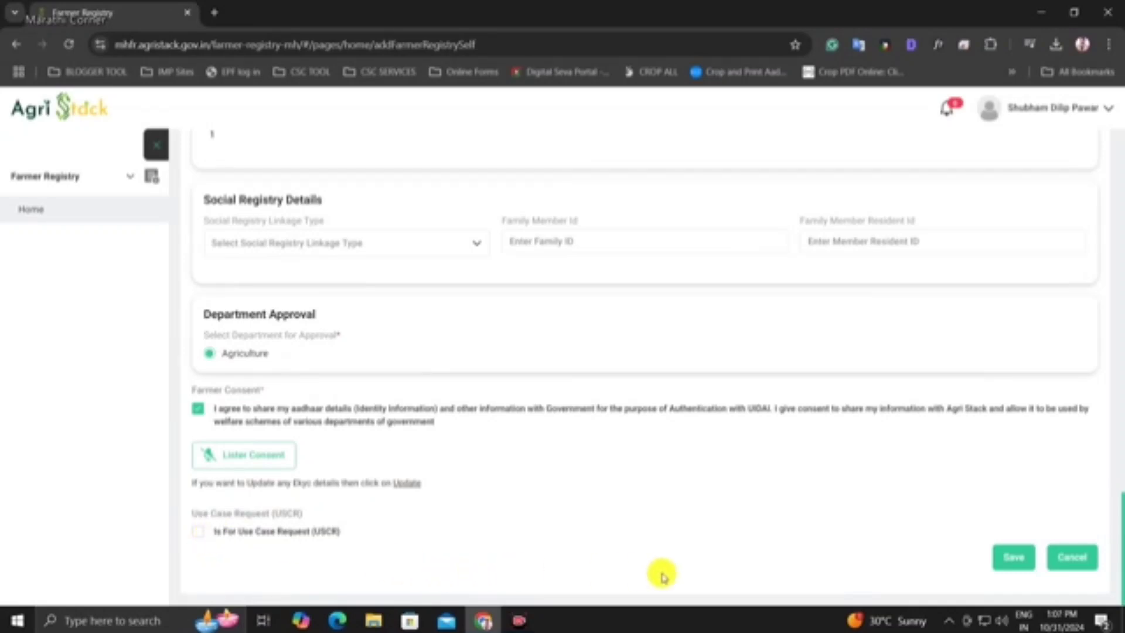
- Save the farmer registration form and proceed to E-Sign for the consent
left_click(1012, 559)
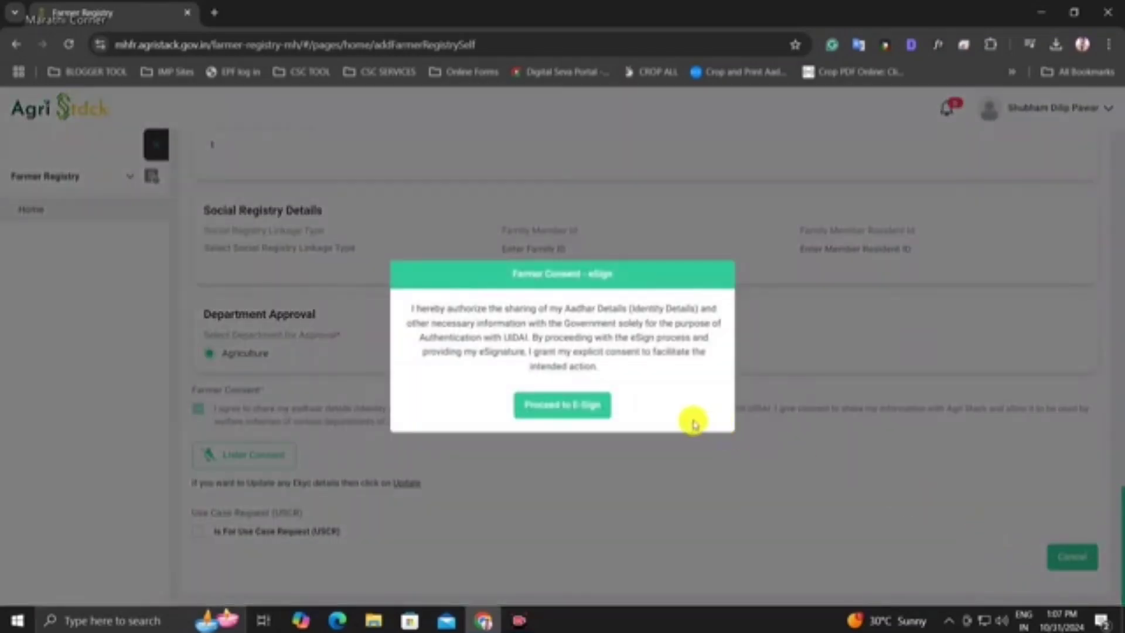
left_click(564, 409)
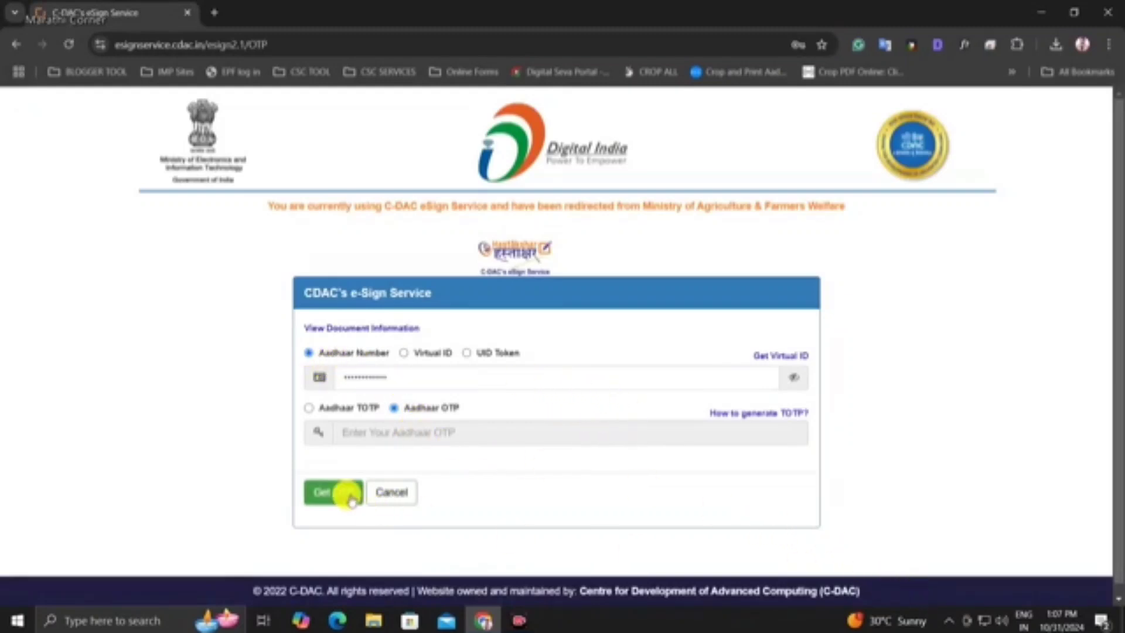
- Enter the Aadhaar number, request the OTP, enter the received code, accept the authentication statement and submit the e-Sign
left_click(346, 494)
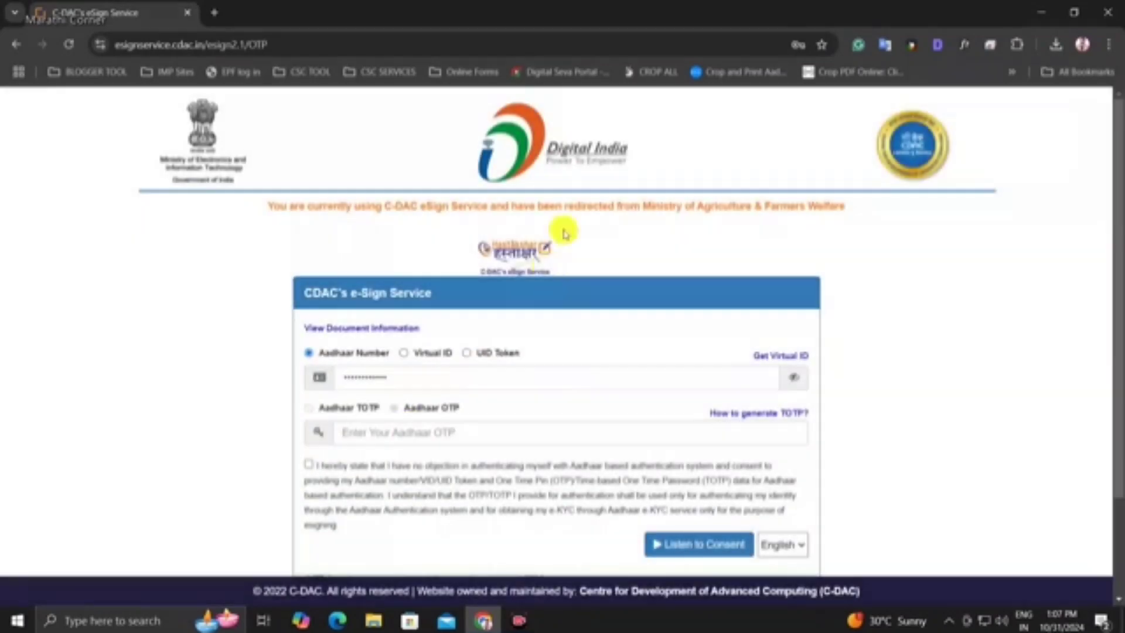
scroll(517, 470, "down", 1)
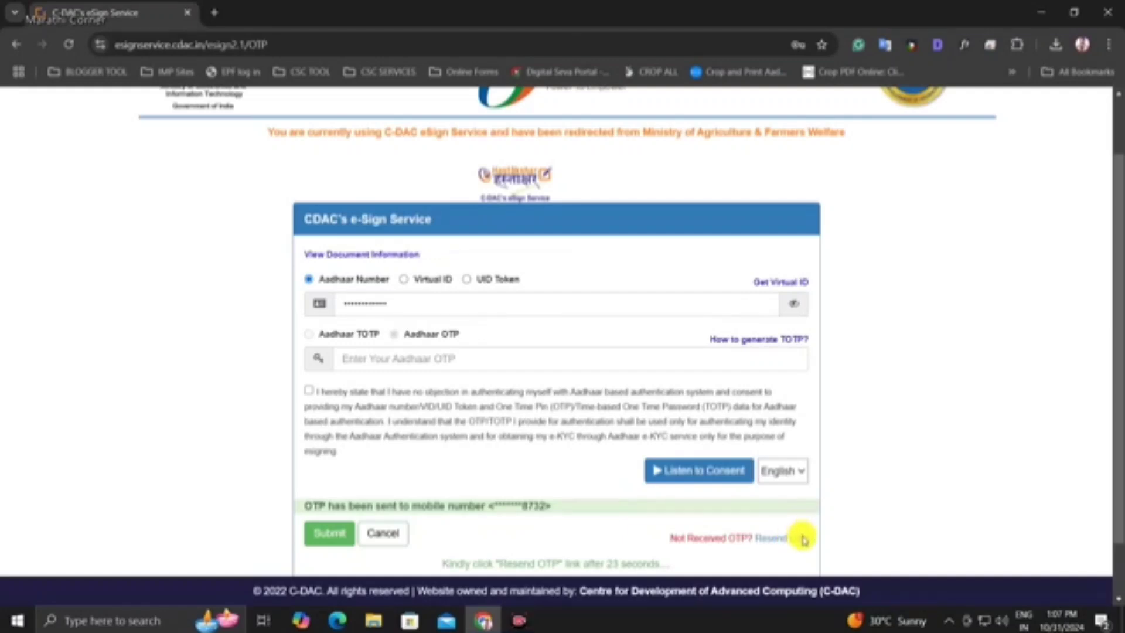
left_click(445, 361)
type("****")
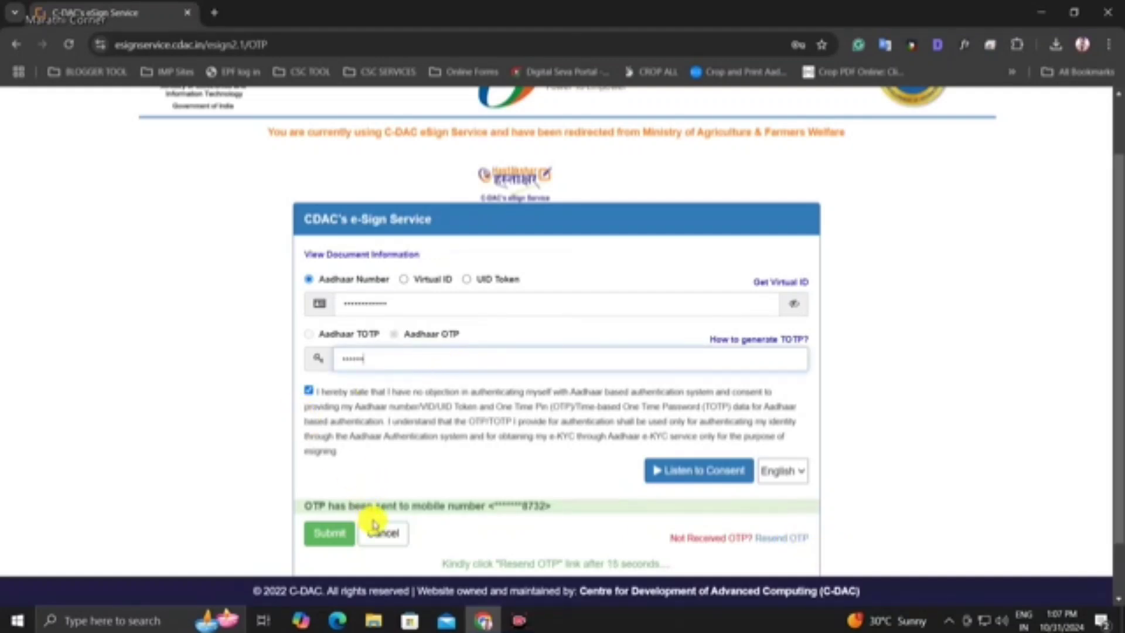
left_click(329, 537)
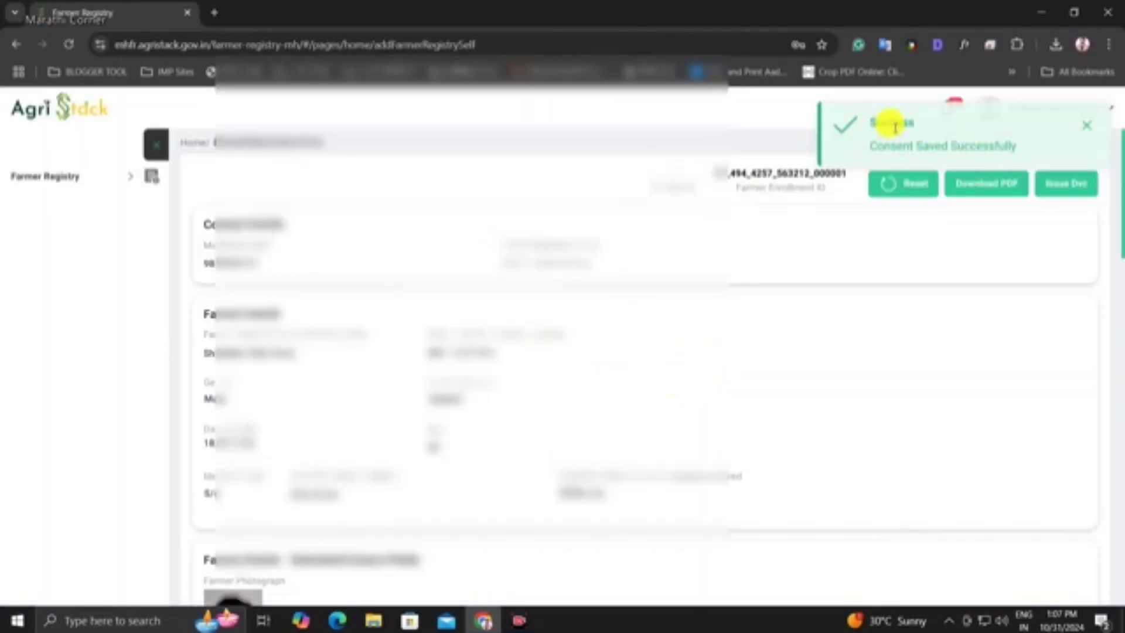
- Highlight the consent confirmation message and the Farmer Enrollment ID to read them
left_click_drag(896, 146, 1019, 143)
left_click(737, 201)
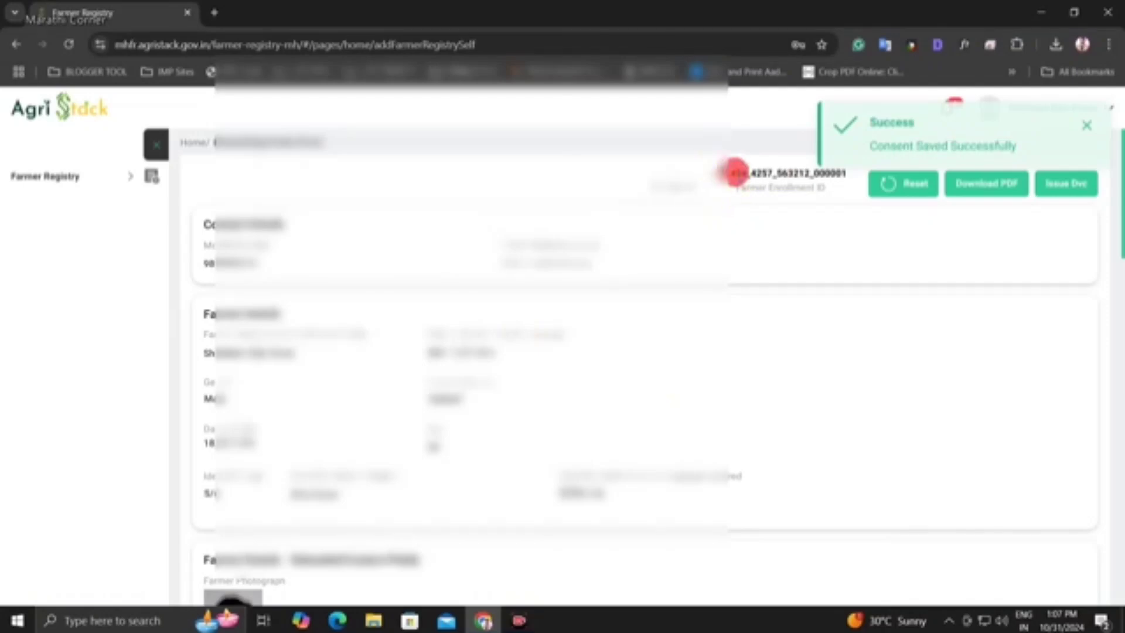
double_click(756, 173)
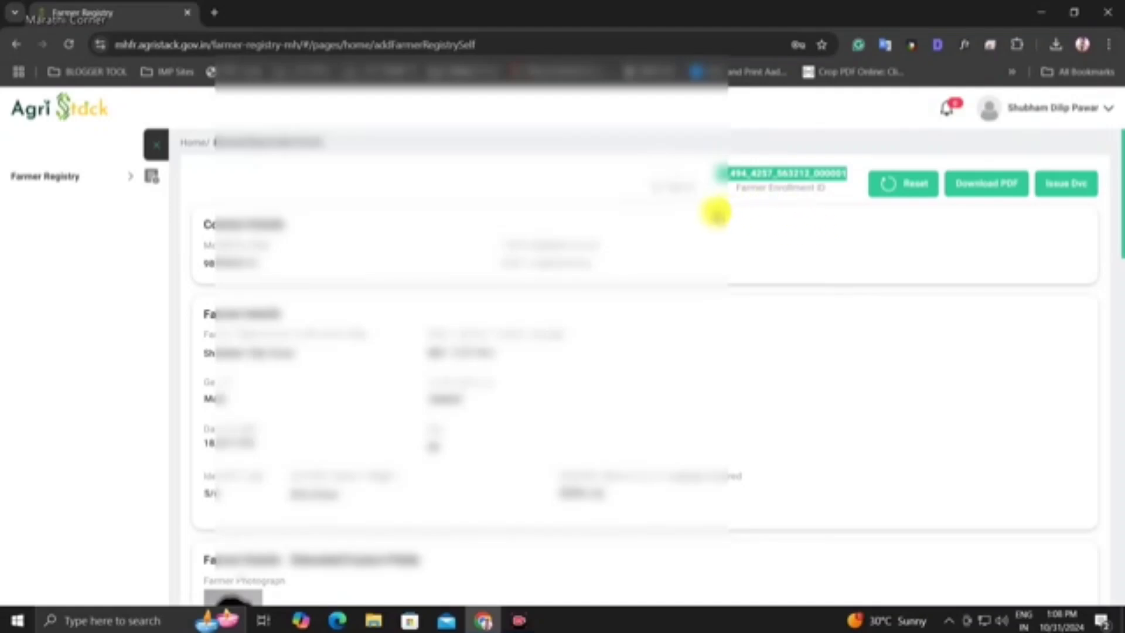
left_click(754, 191)
- Open the enrollment document as a PDF and look through its pages in the print preview
left_click(991, 194)
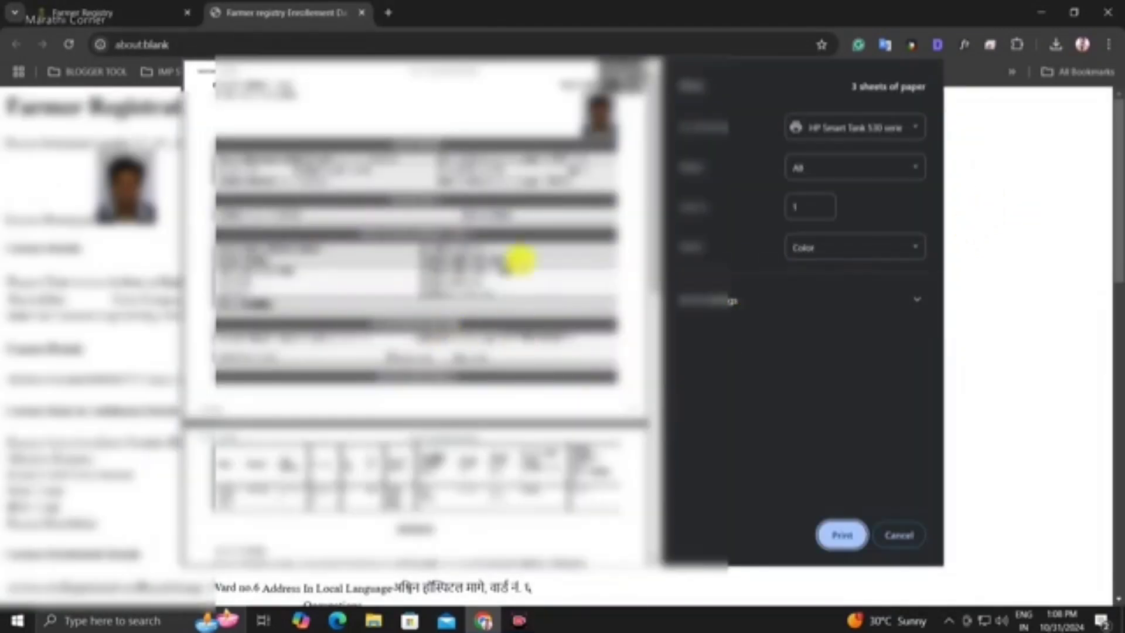
scroll(501, 230, "down", 3)
scroll(501, 231, "down", 3)
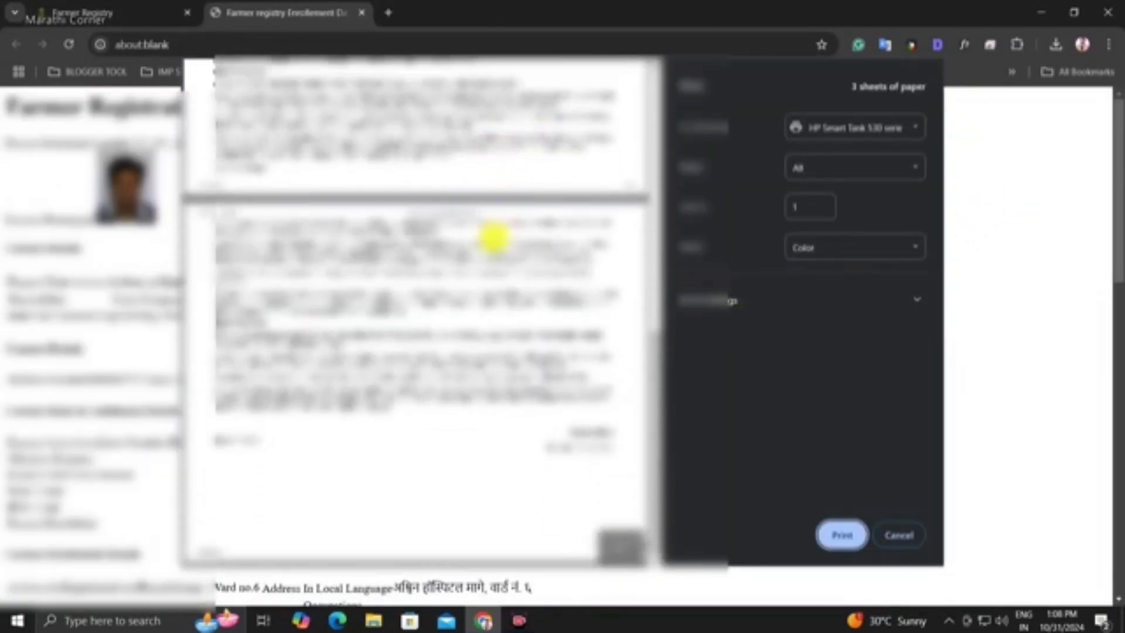
- Change the print destination to Save as PDF and save all pages of the enrollment document
scroll(603, 375, "up", 6)
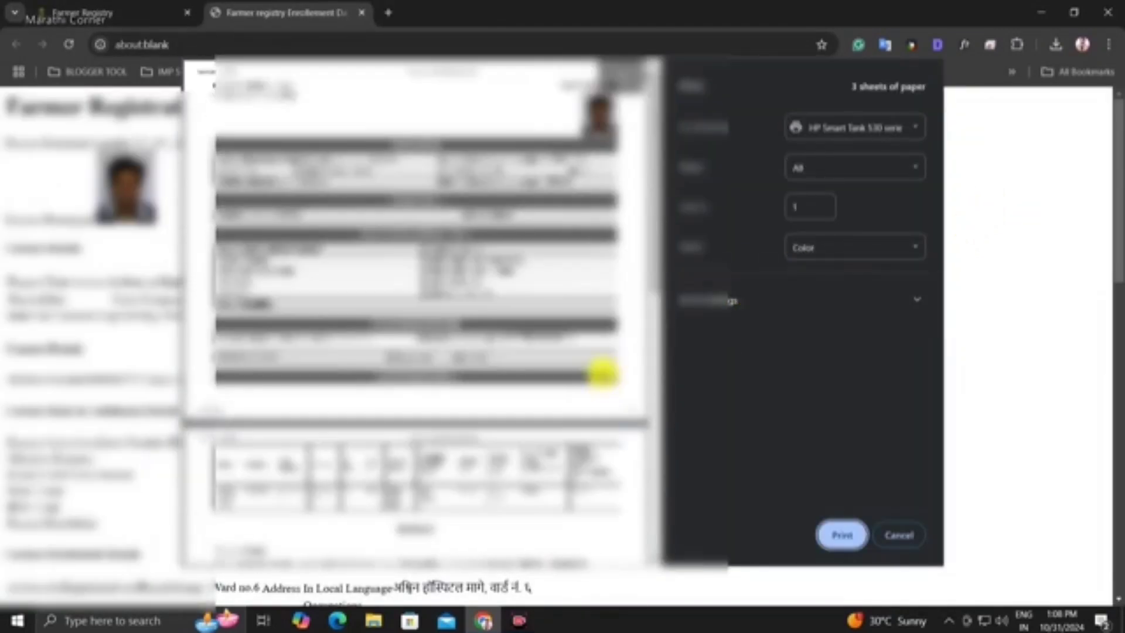
left_click(817, 129)
left_click(816, 183)
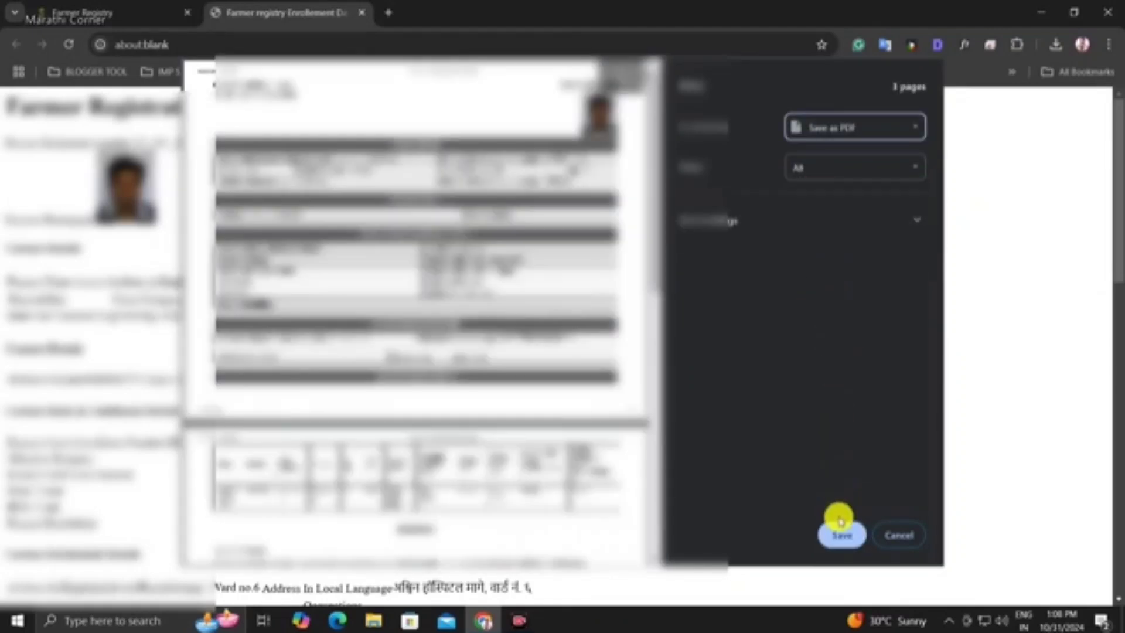
left_click(841, 535)
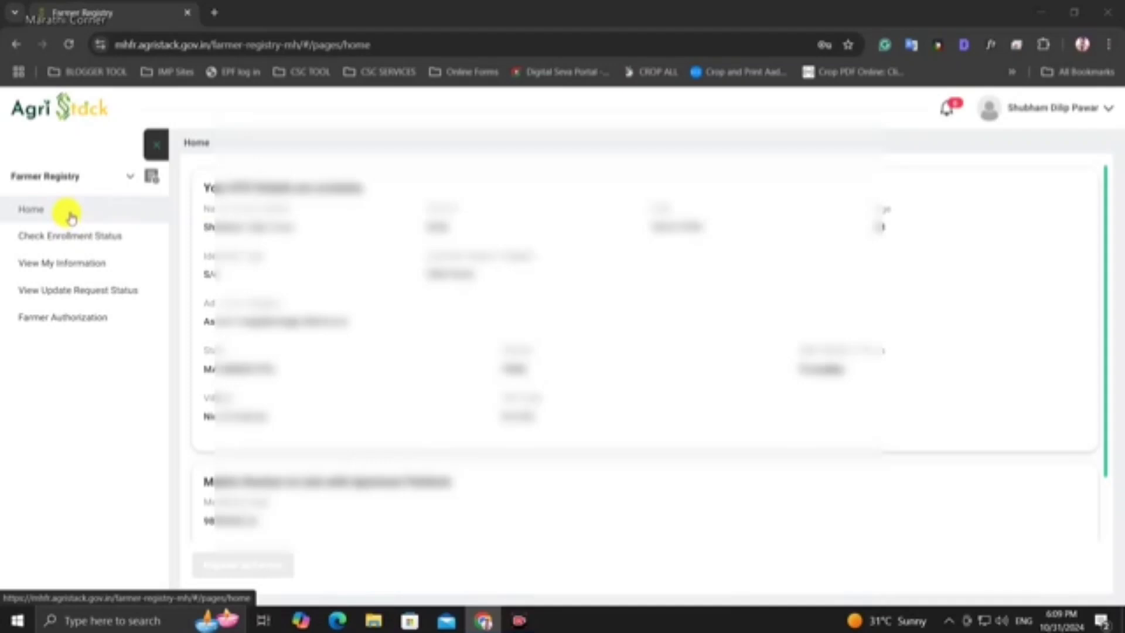
- Look over the registry home page, then open the farmer's enrollment status and examine the approval status and central ID
scroll(320, 307, "down", 1)
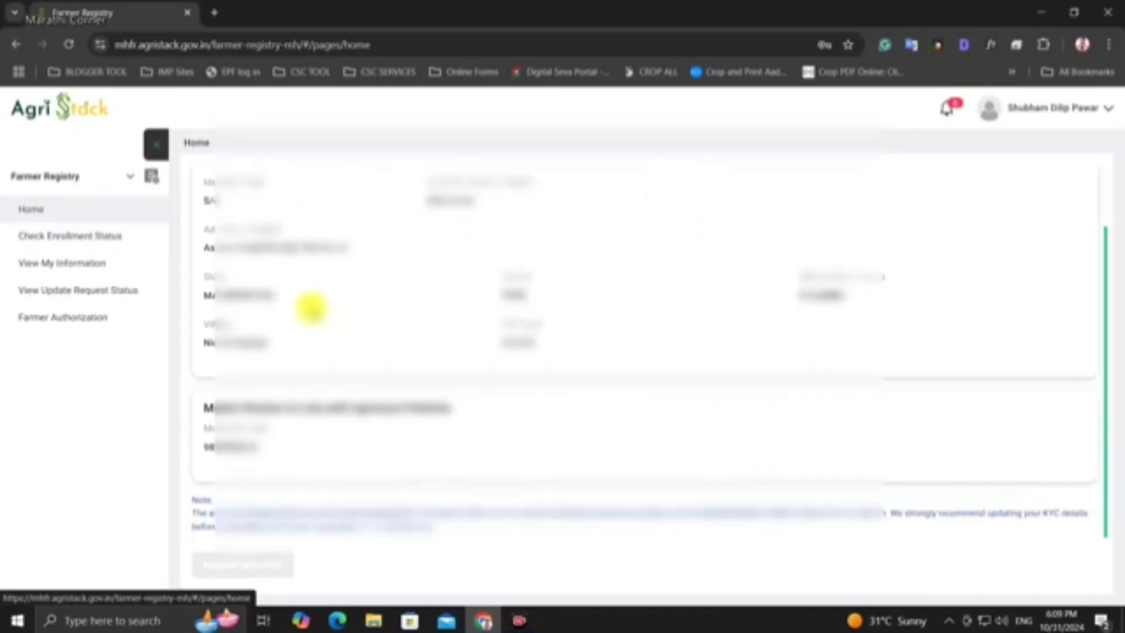
scroll(308, 311, "up", 1)
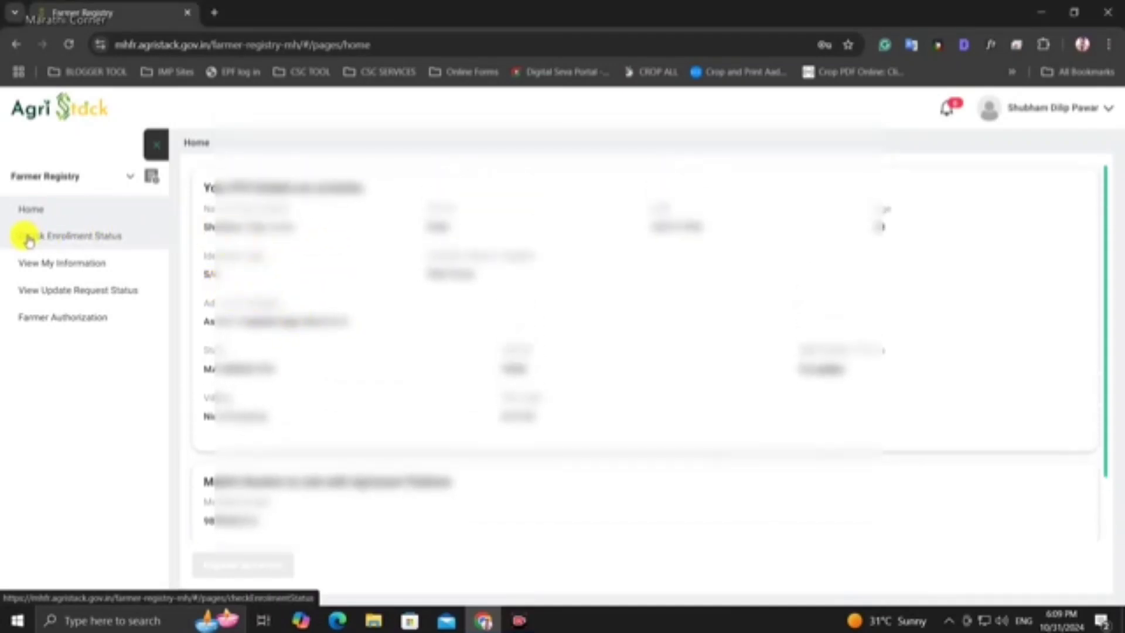
left_click(59, 241)
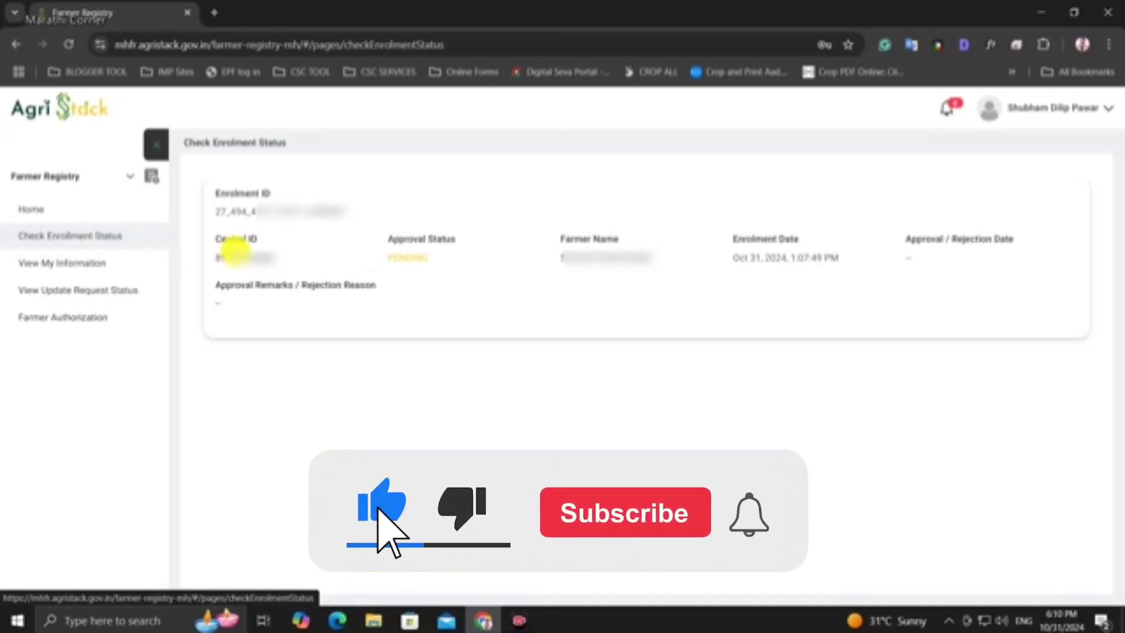
left_click_drag(251, 255, 450, 260)
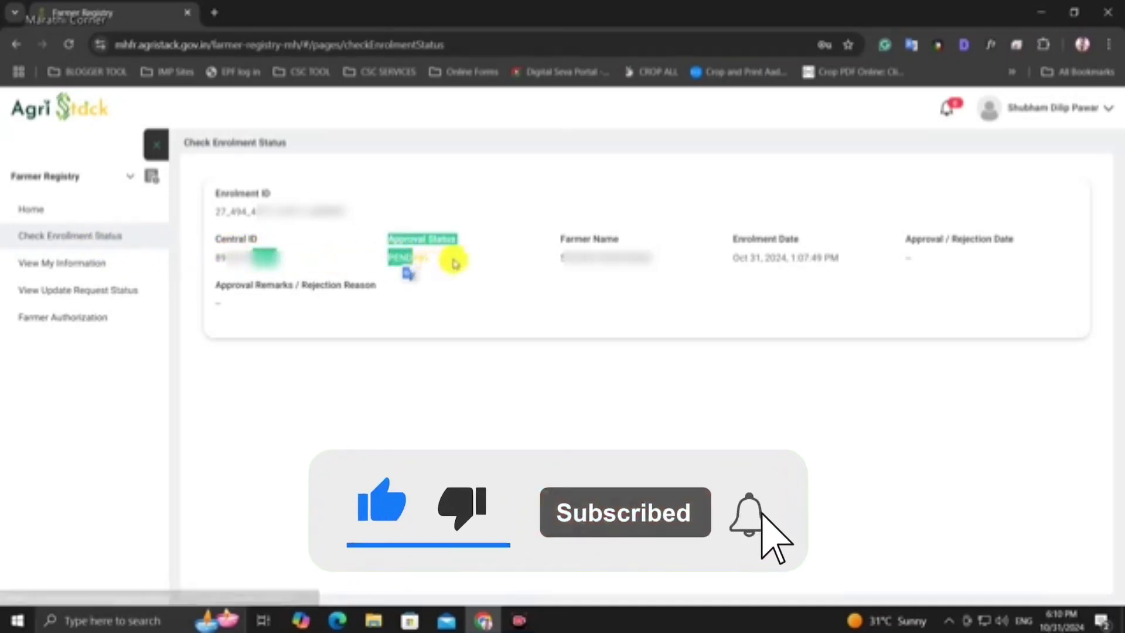
left_click(545, 258)
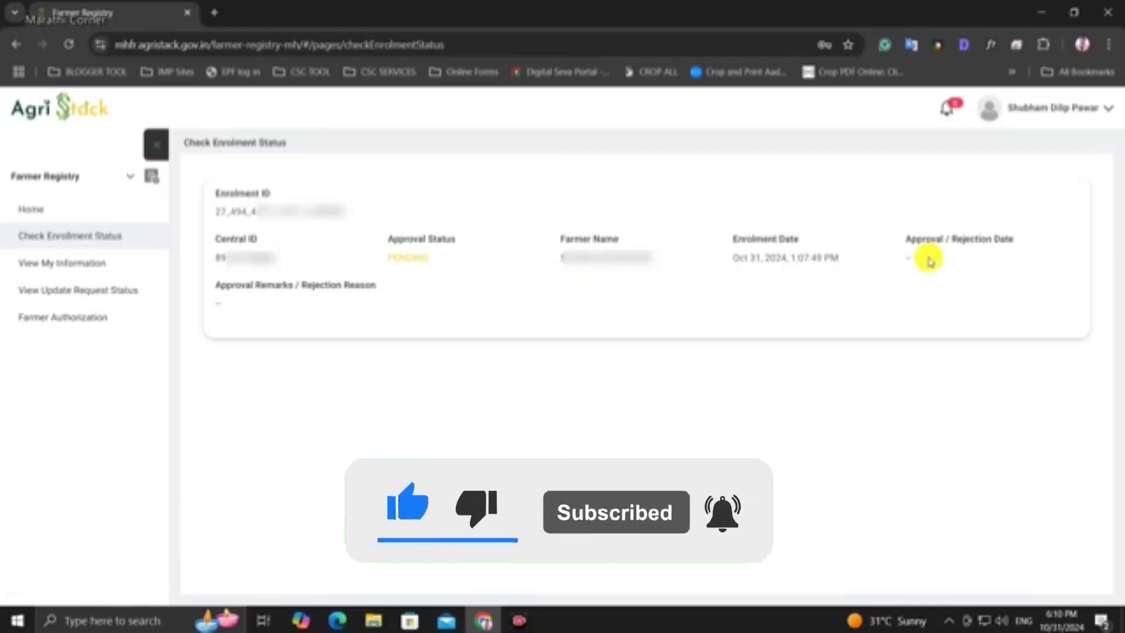
double_click(327, 265)
left_click(385, 281)
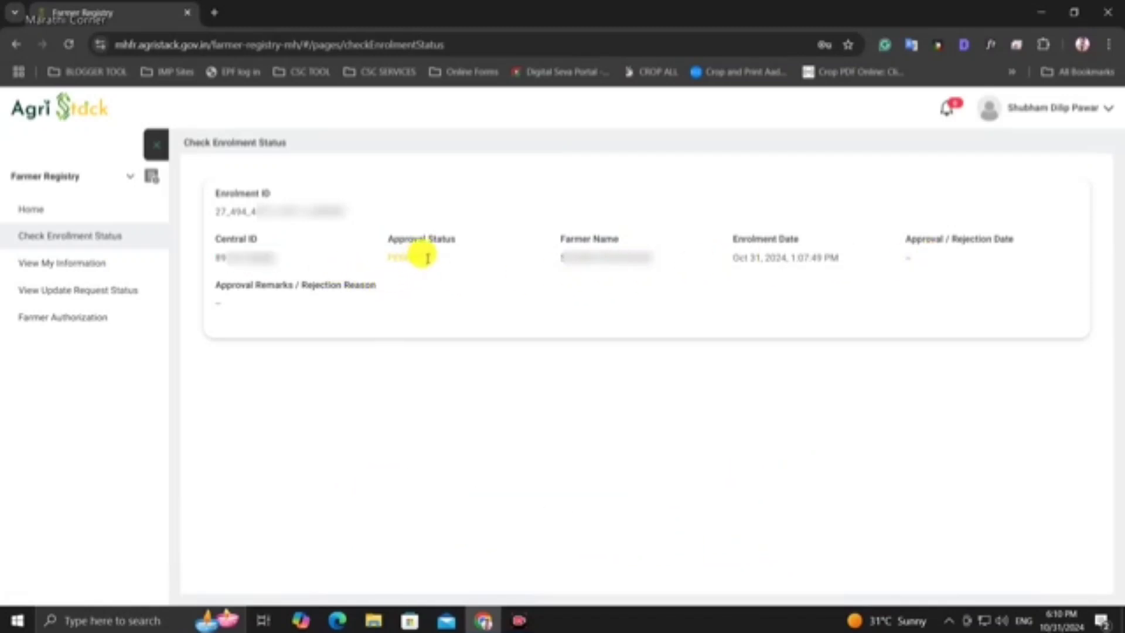